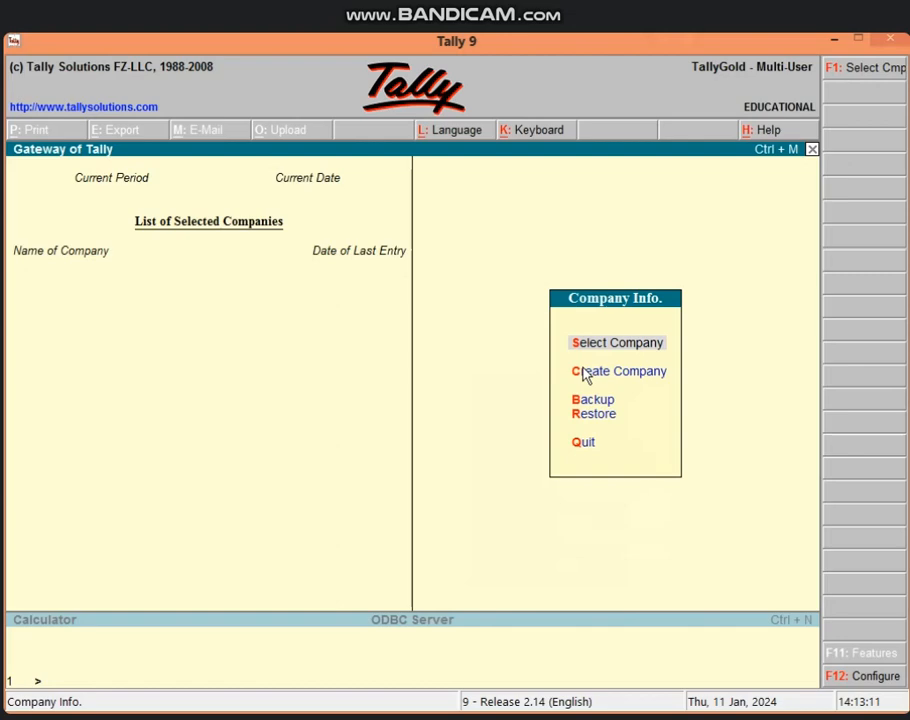
Load the second of the two JAY MATA DI companies from the C:\Tally\Data directory.
key("Return")
type("JAY")
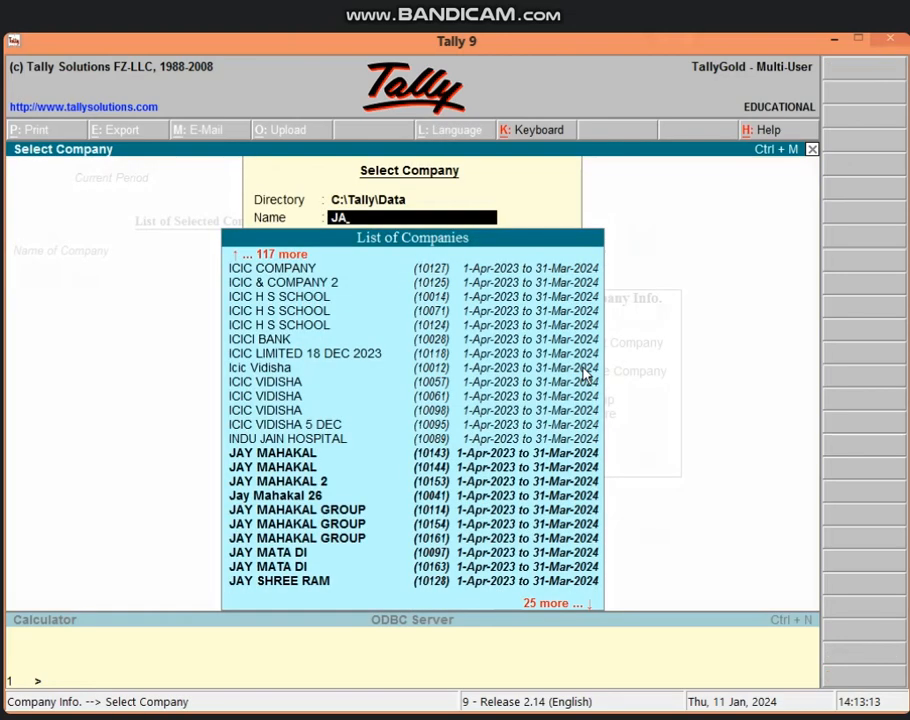
key("Down")
key("Down")
key("Down")
key("Down")
key("Down")
key("Down")
key("Down")
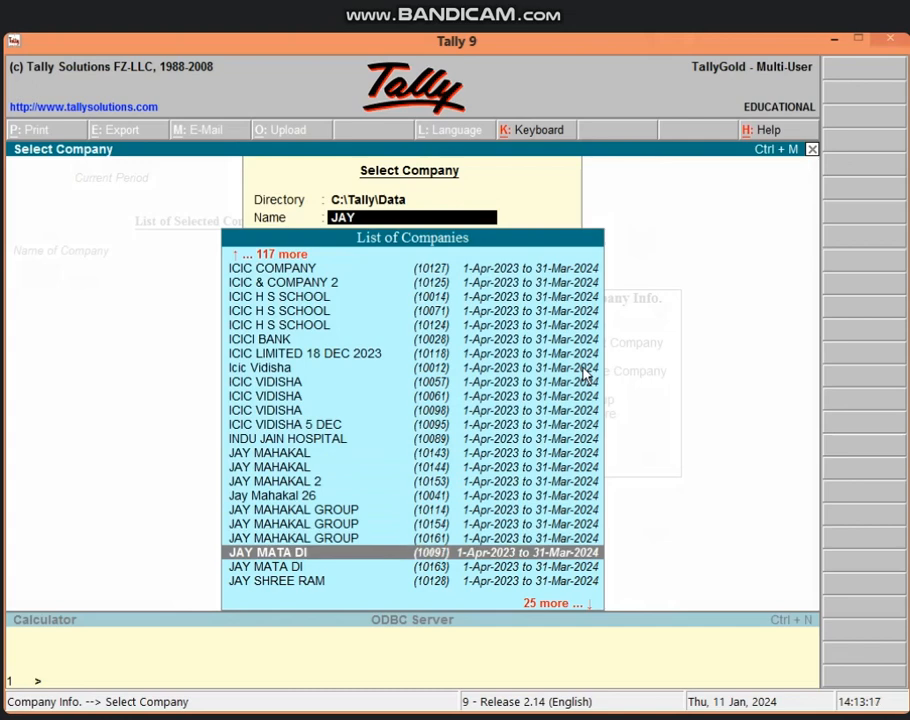
key("Down")
key("Return")
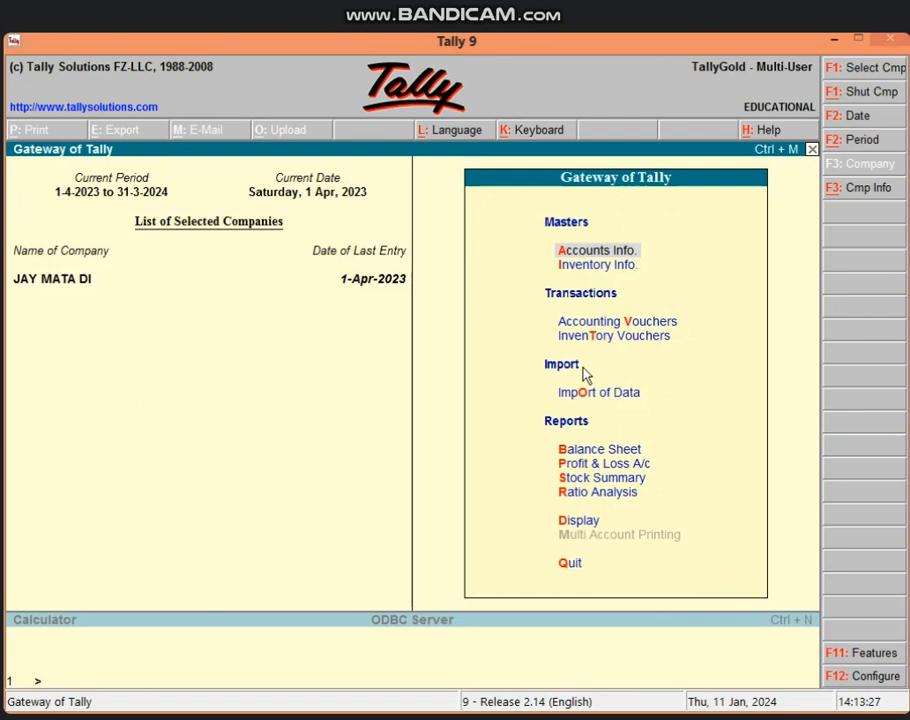
Check the available voucher types in accounting voucher creation, viewing the Contra and Receipt vouchers, and return to the Gateway.
key("v")
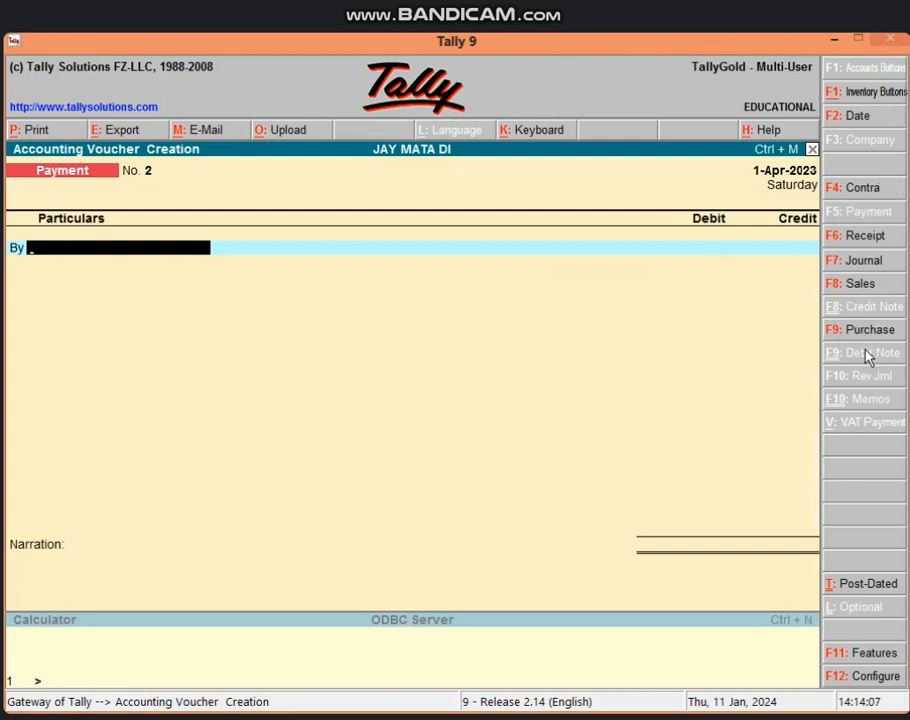
left_click(850, 187)
left_click(864, 238)
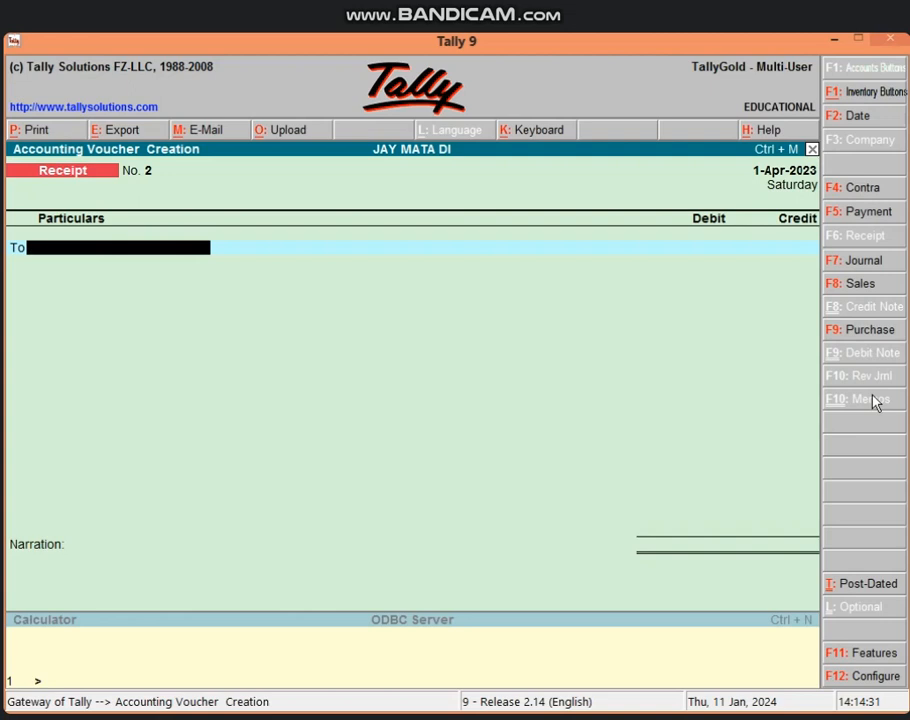
key("Escape")
Set Use Debit/Credit Notes to Yes in the company's accounting features.
key("F11")
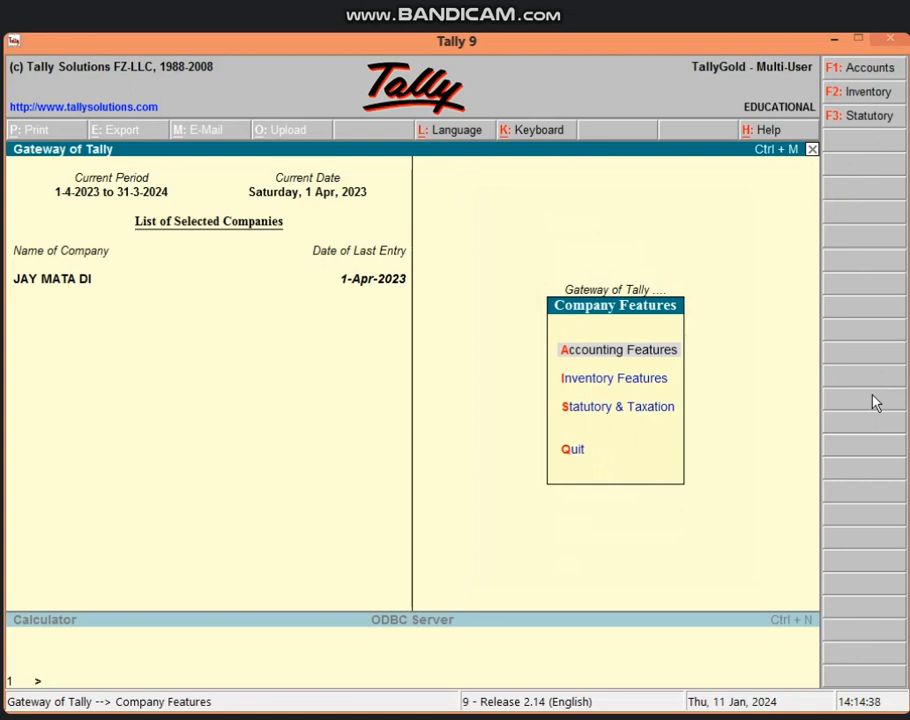
key("Return")
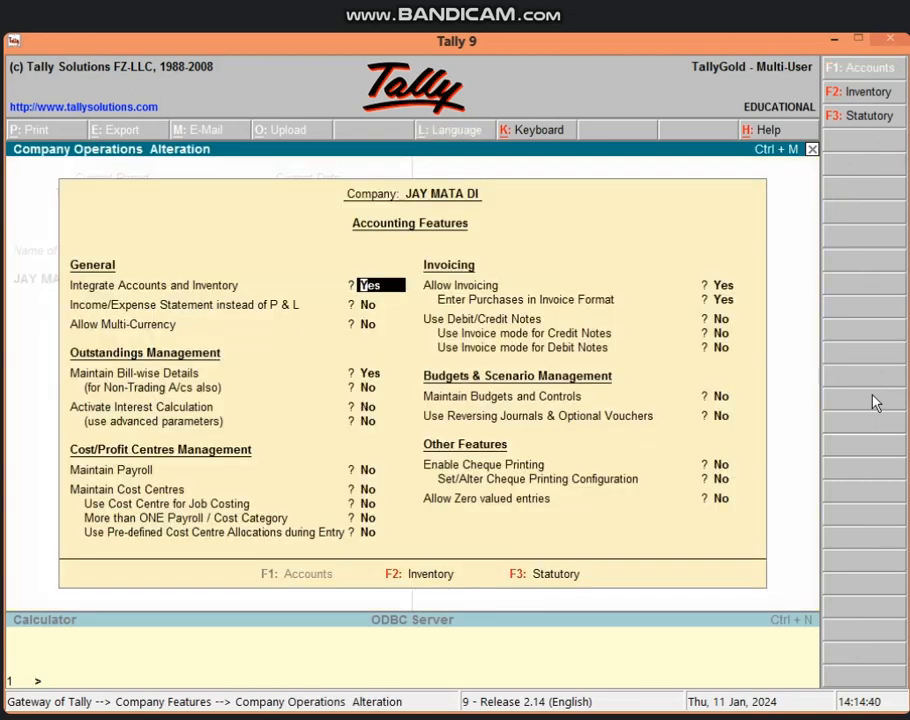
key("Return")
key("Return")
key("Return")
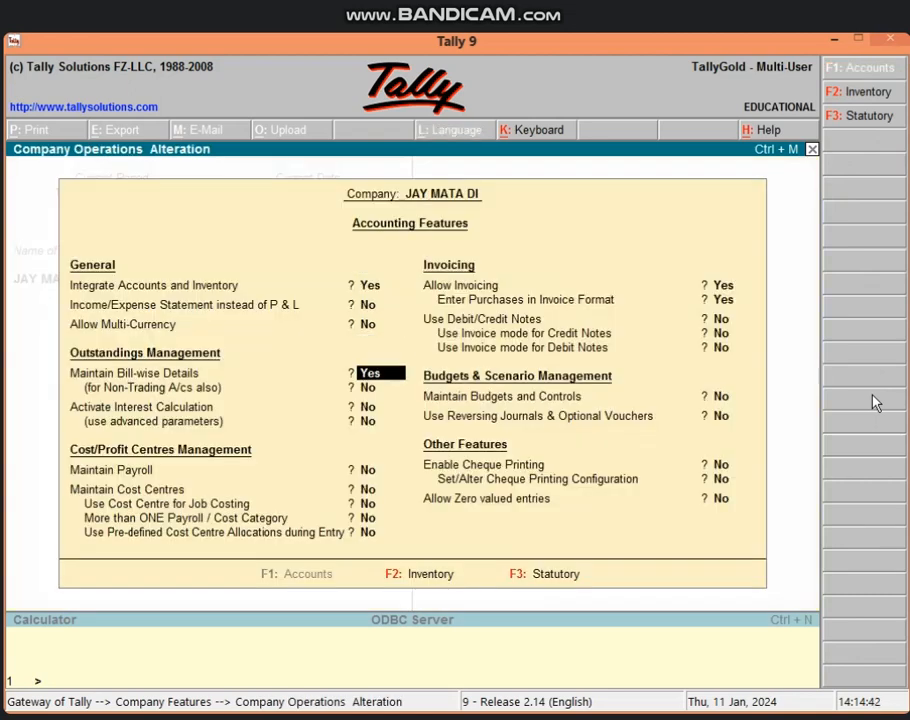
key("Return")
key("Return")
key("Return")
key("Return")
key("Return")
key("Return")
key("Return")
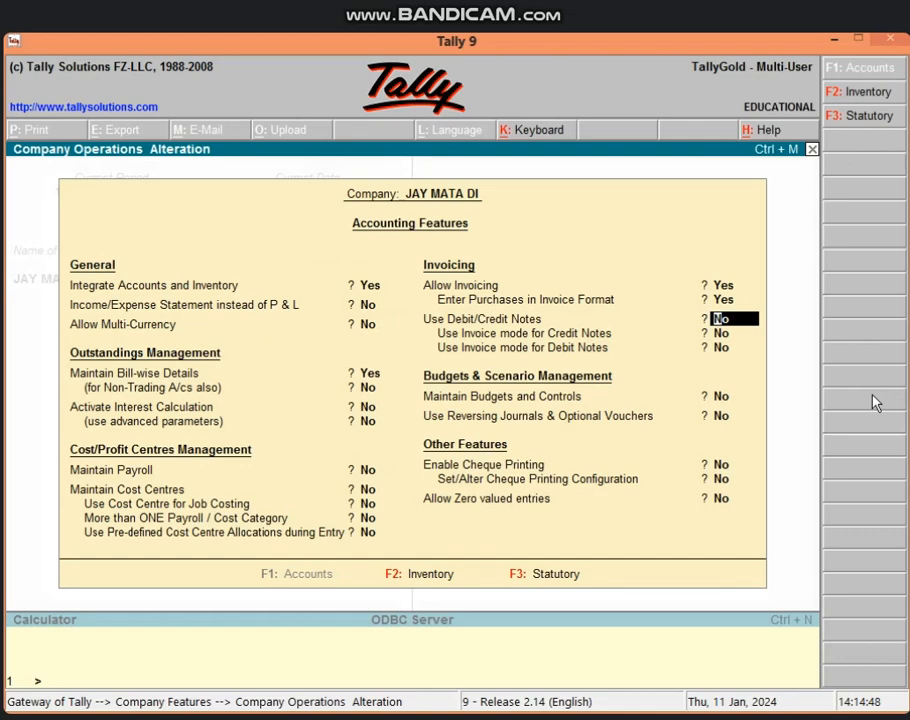
type("y")
key("Return")
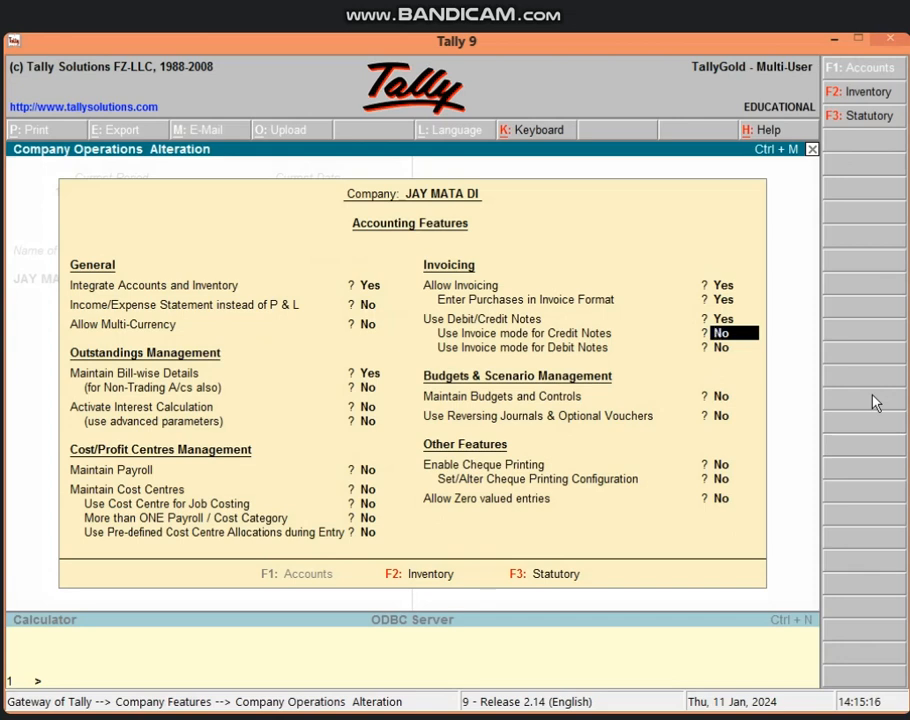
Set invoice mode for both credit notes and debit notes to Yes and save the accounting features.
key("Up")
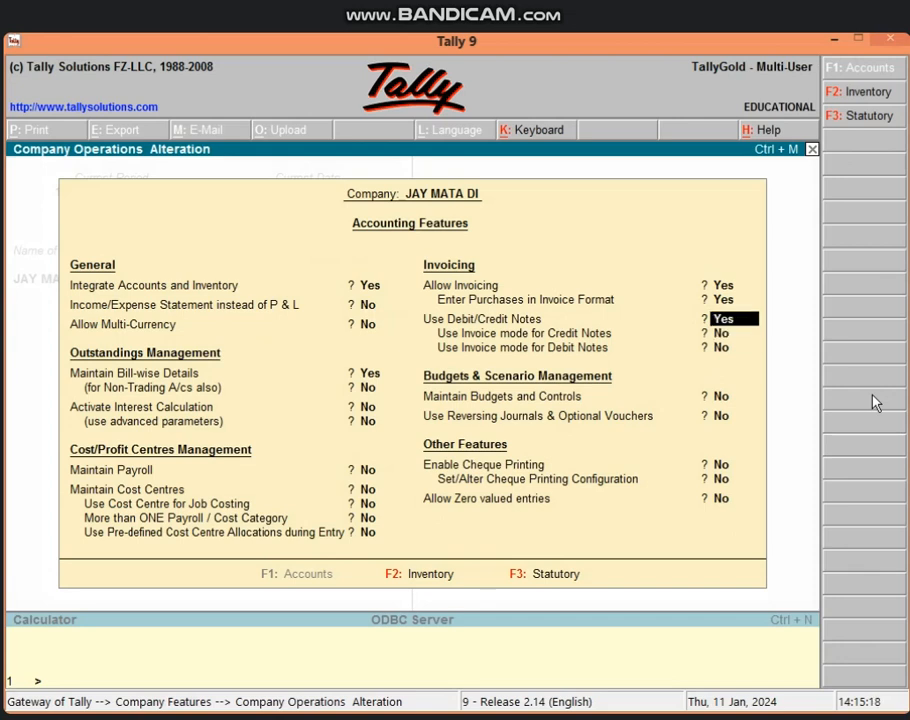
key("Return")
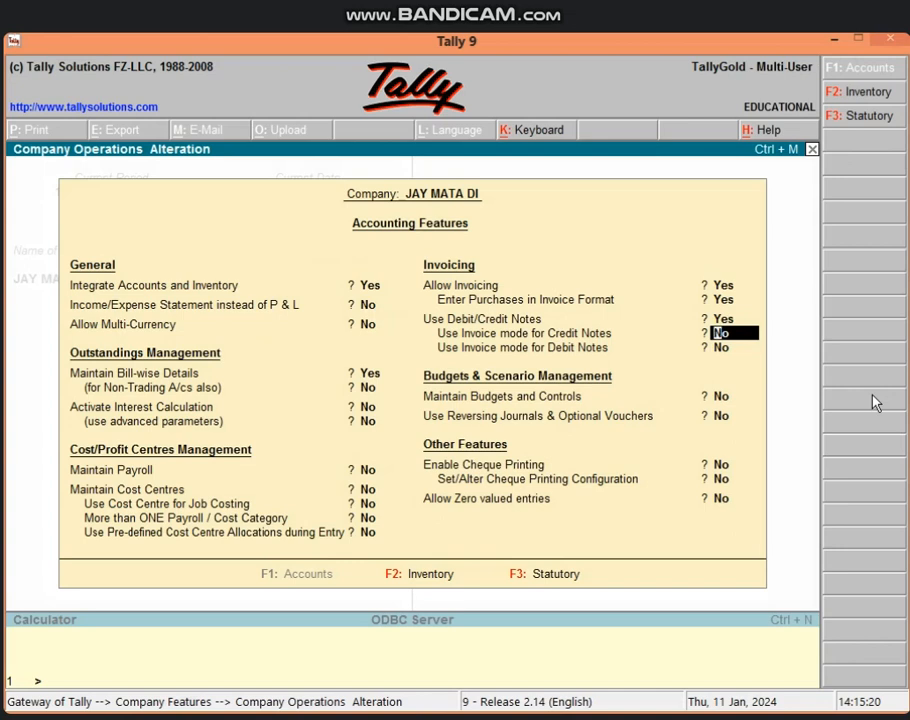
key("Up")
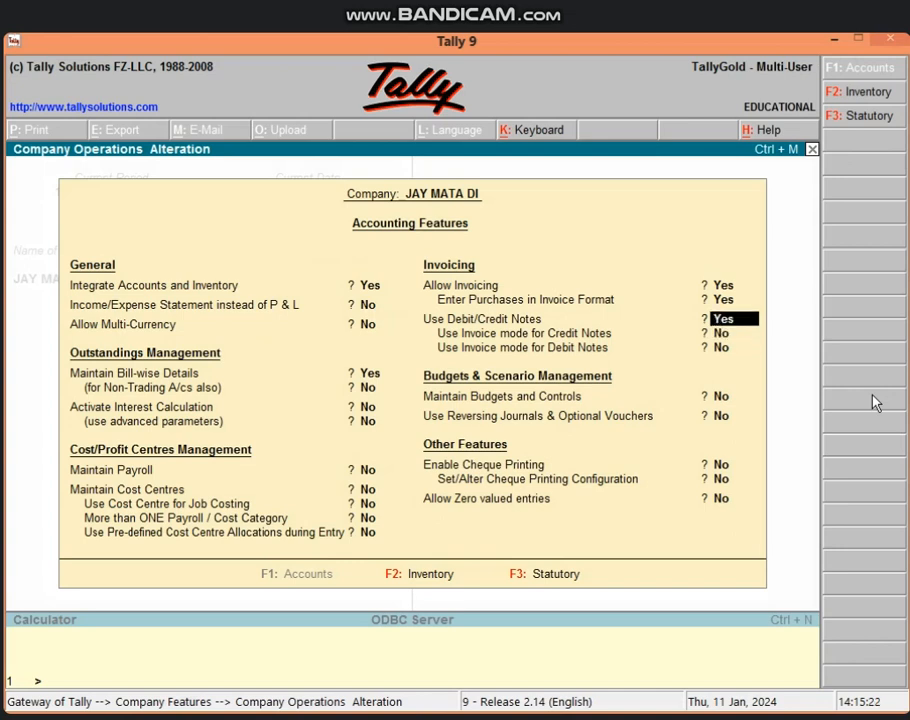
key("Return")
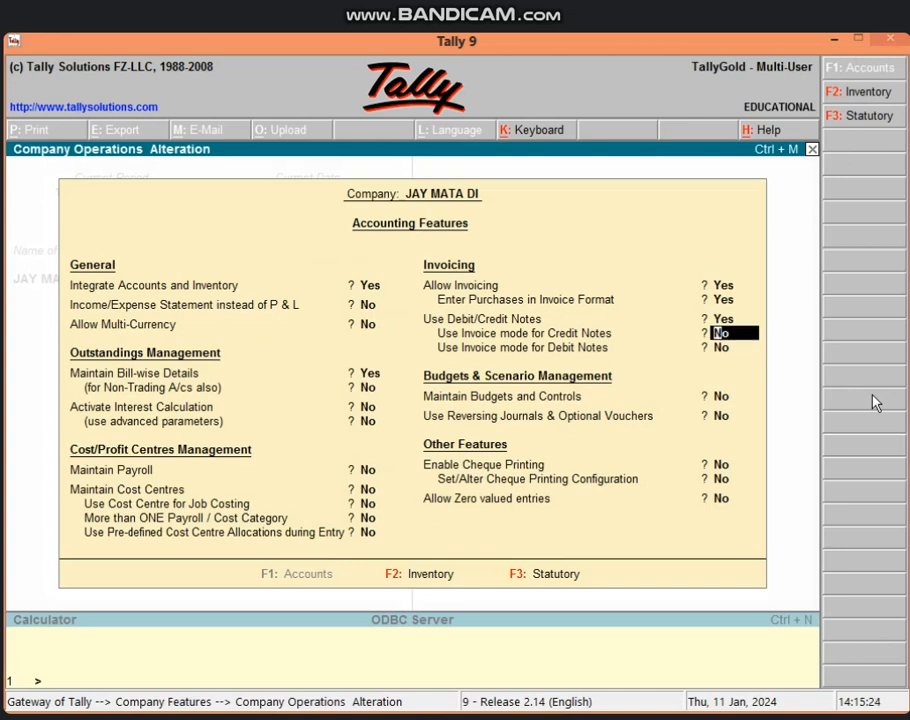
type("yy")
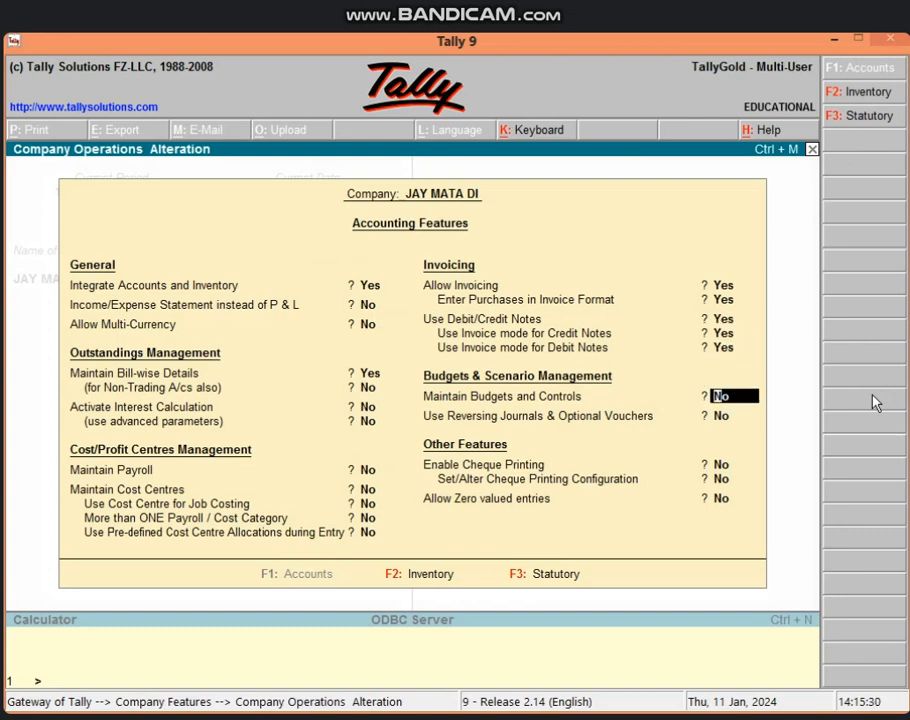
key("Up")
key("Up")
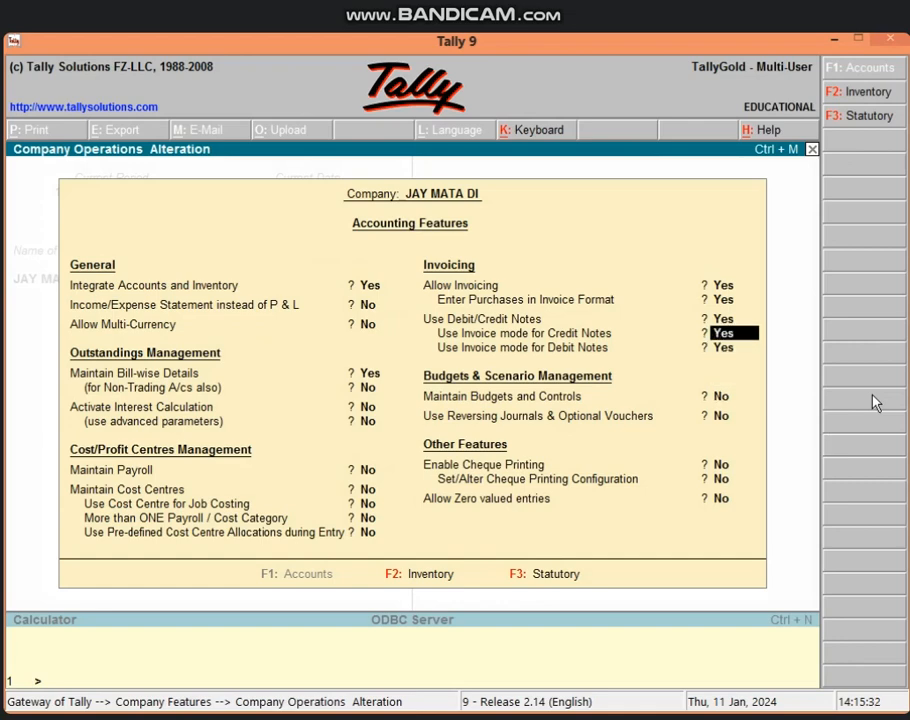
key("Down")
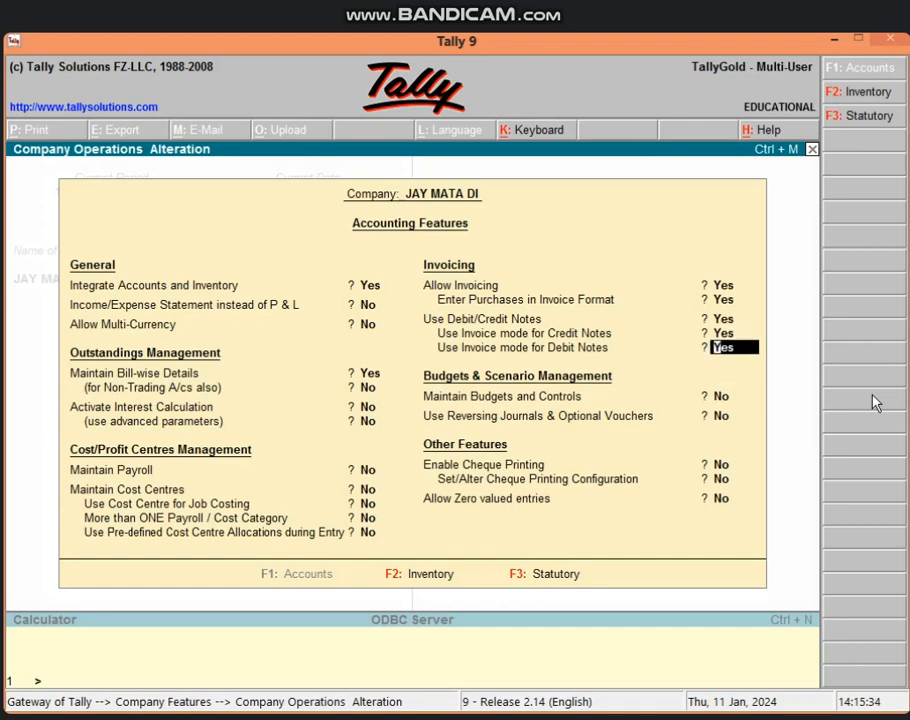
key("Down")
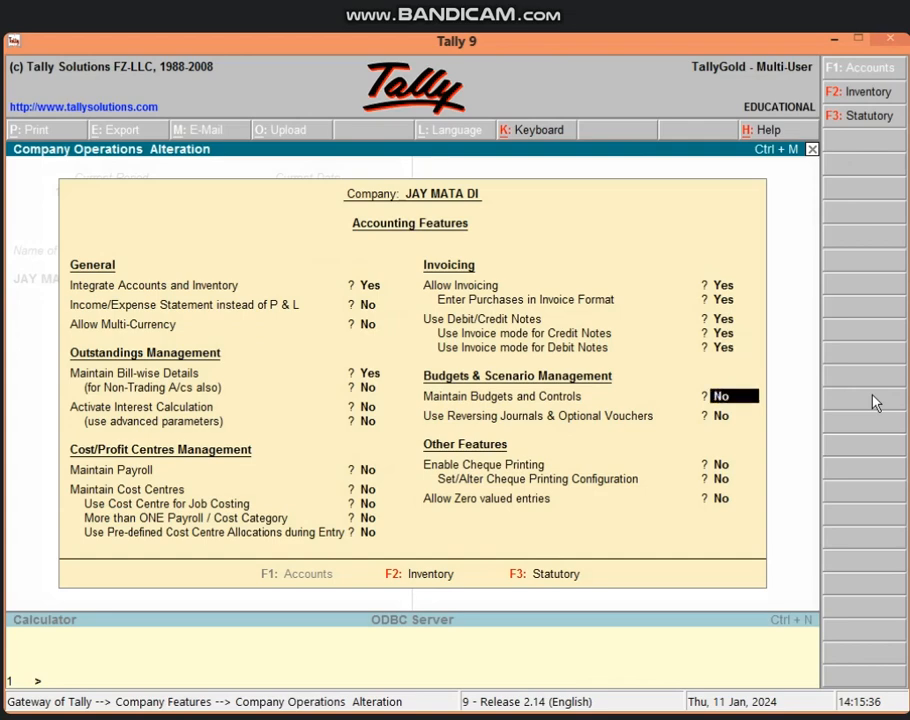
key("Down")
key("Down")
key("Down")
key("Down")
key("Down")
key("Return")
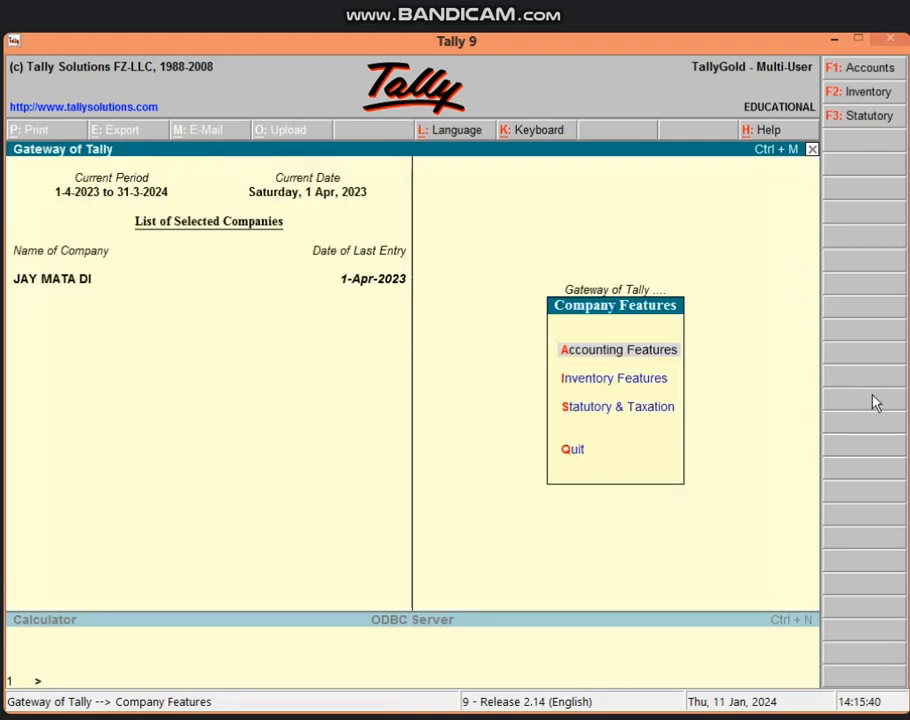
Check accounting voucher creation for the Credit Note and Debit Note types, and return to the Gateway.
key("Escape")
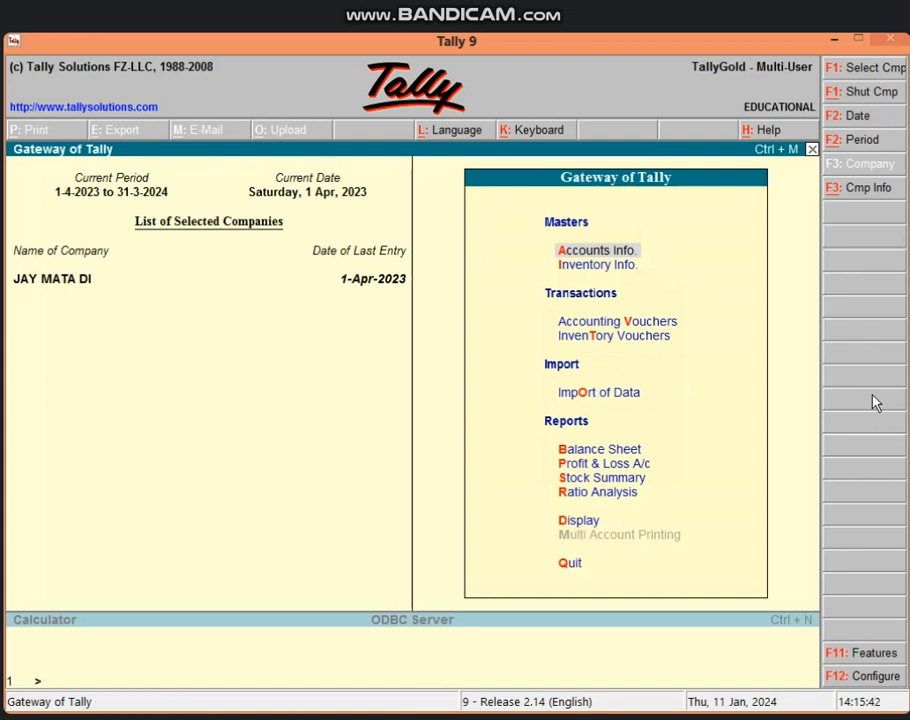
key("v")
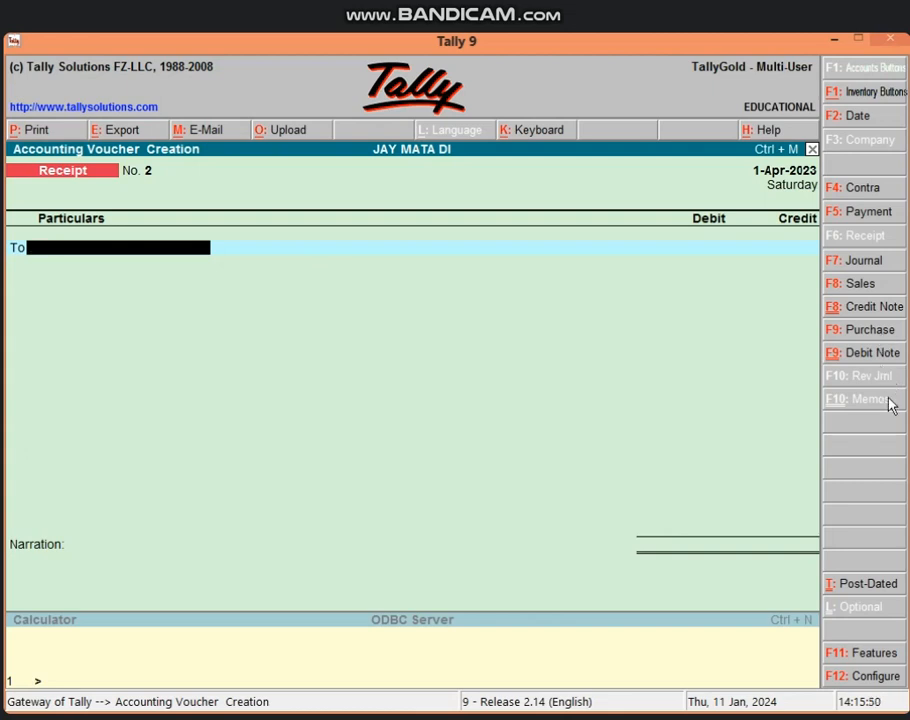
key("Escape")
key("y")
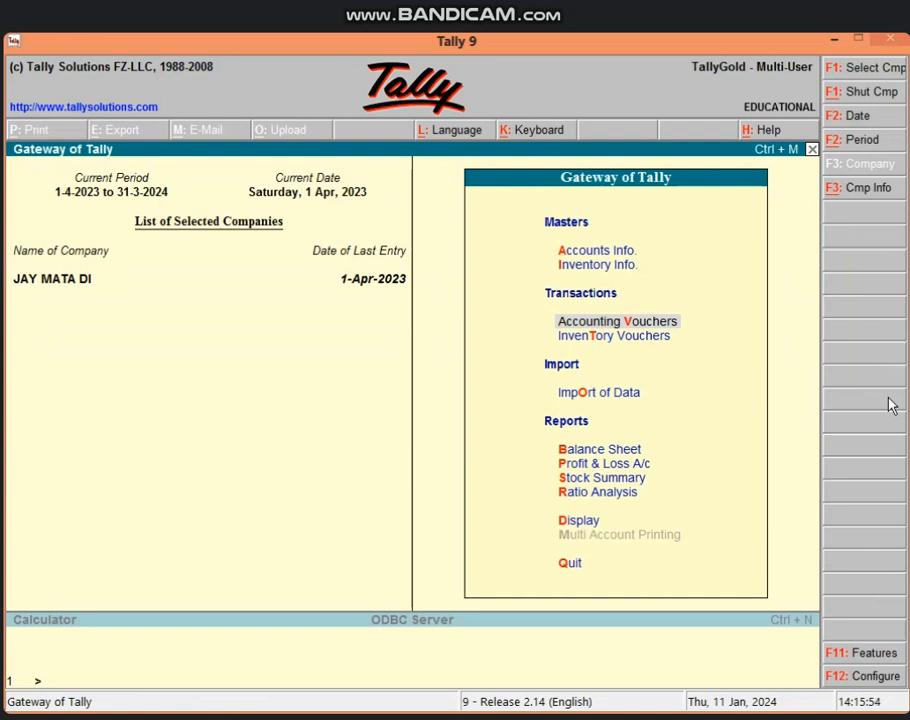
Review the debit and credit note settings in the company's accounting features, and return to the Gateway without quitting.
key("F11")
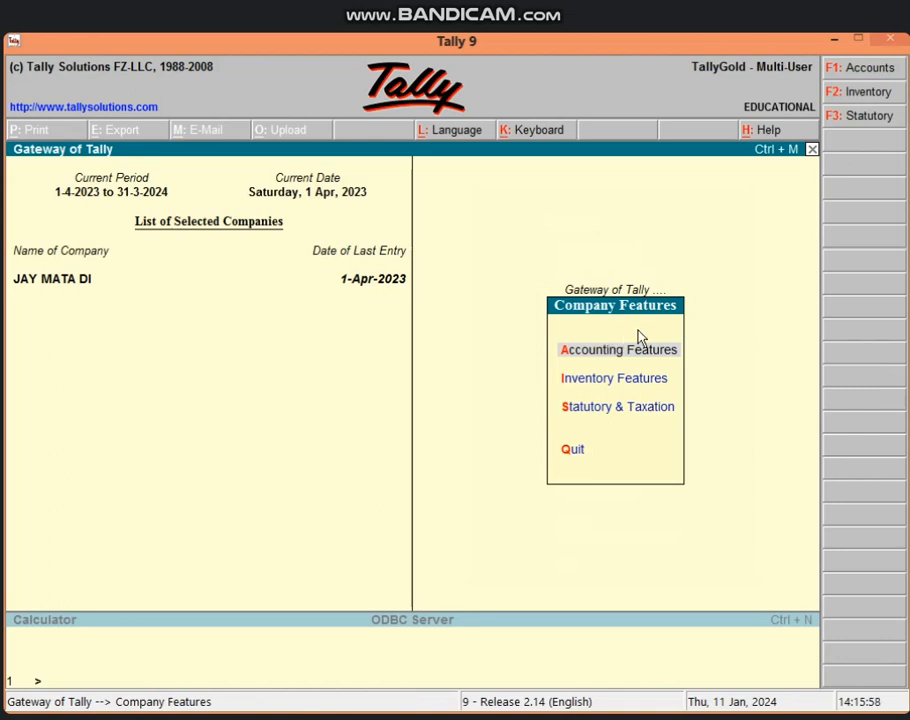
left_click(621, 360)
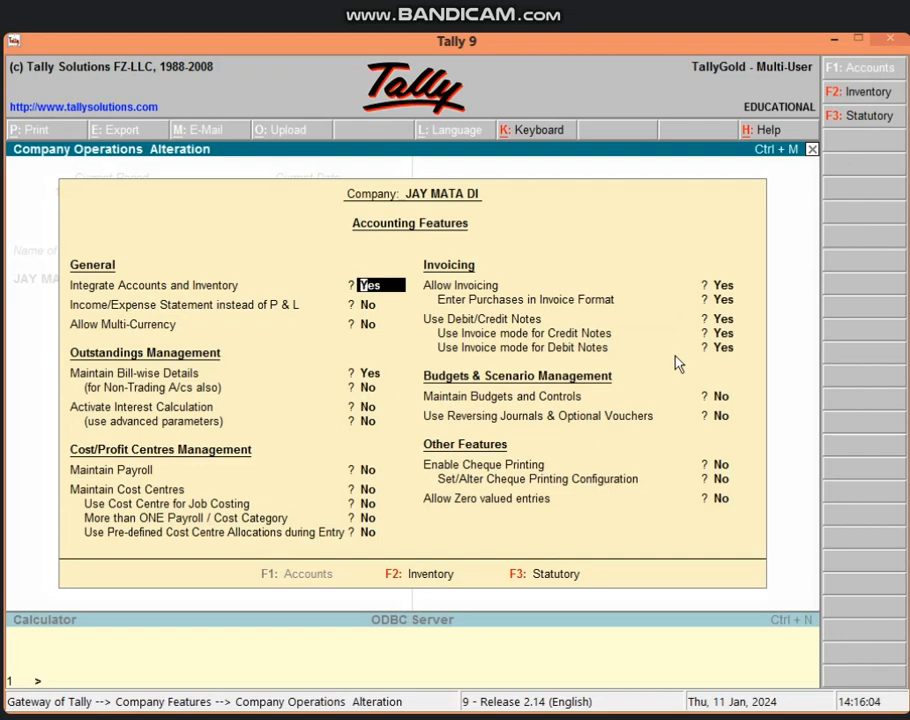
key("Escape")
key("y")
key("Escape")
key("Escape")
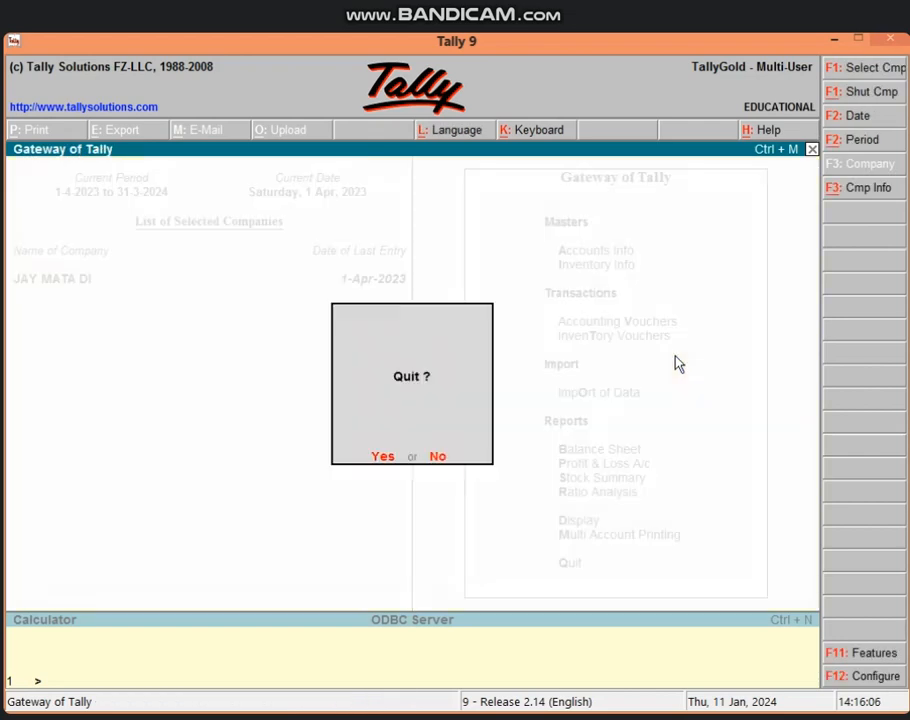
key("n")
Open accounting voucher creation and review the company's accounting features from within the voucher.
key("Return")
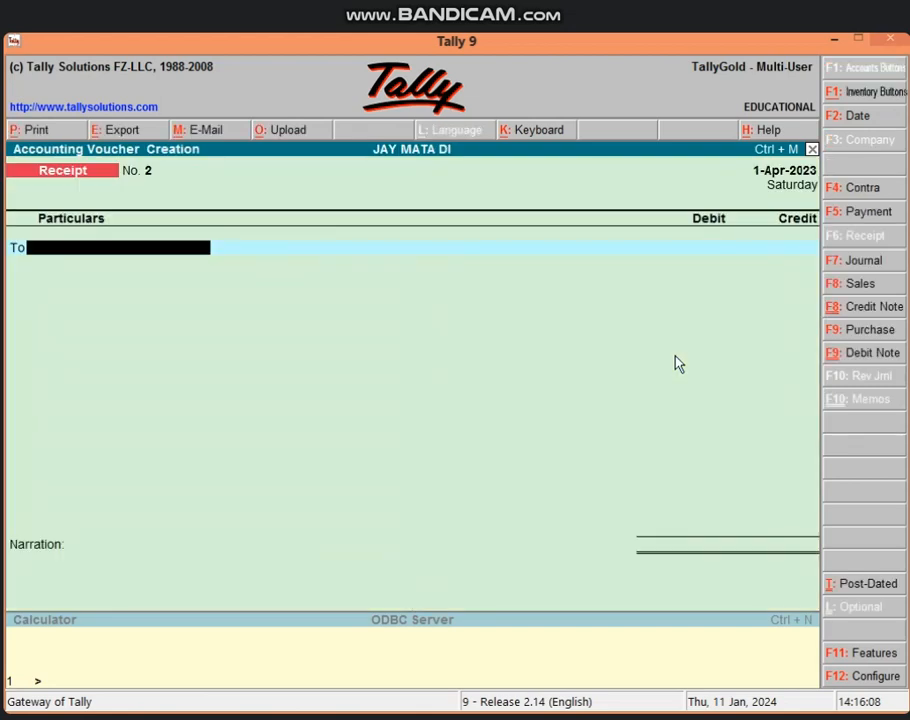
key("F11")
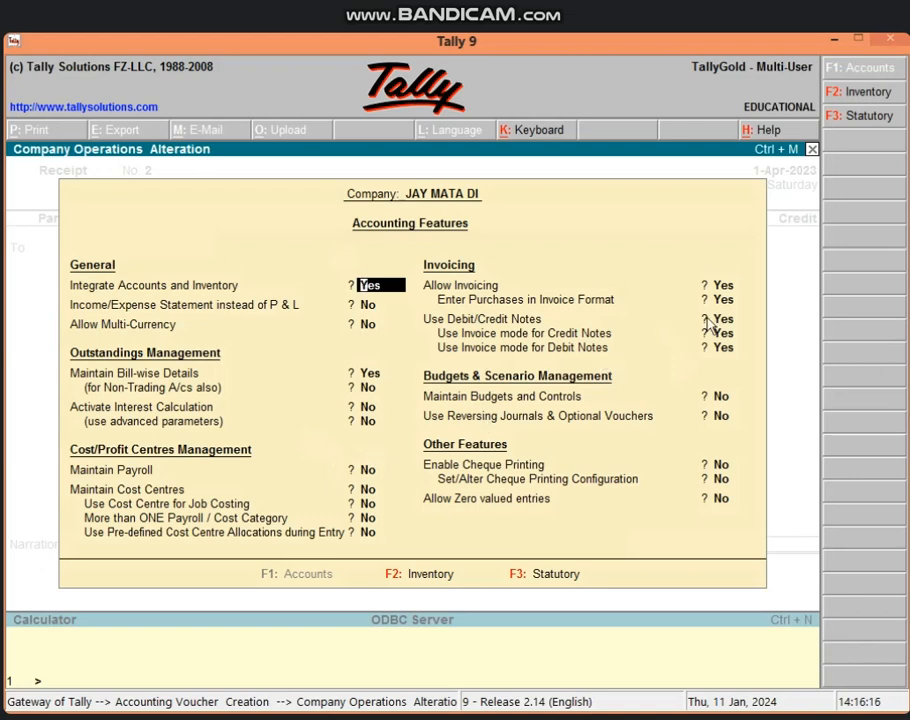
key("Escape")
key("y")
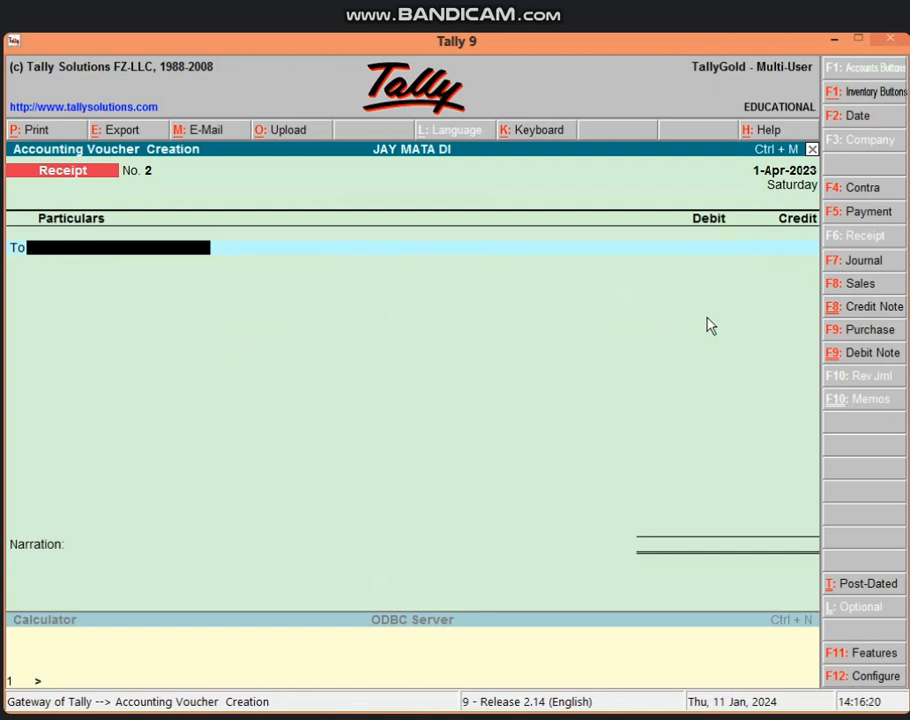
Start a purchase entry in voucher mode instead of invoice mode, leaving the reference blank.
key("F9")
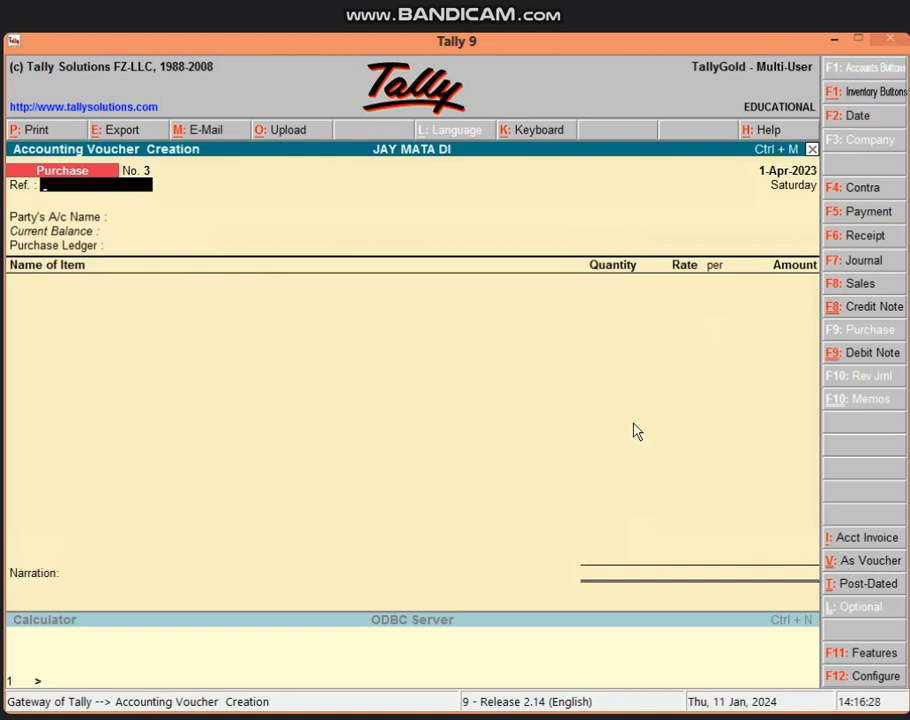
key("ctrl+v")
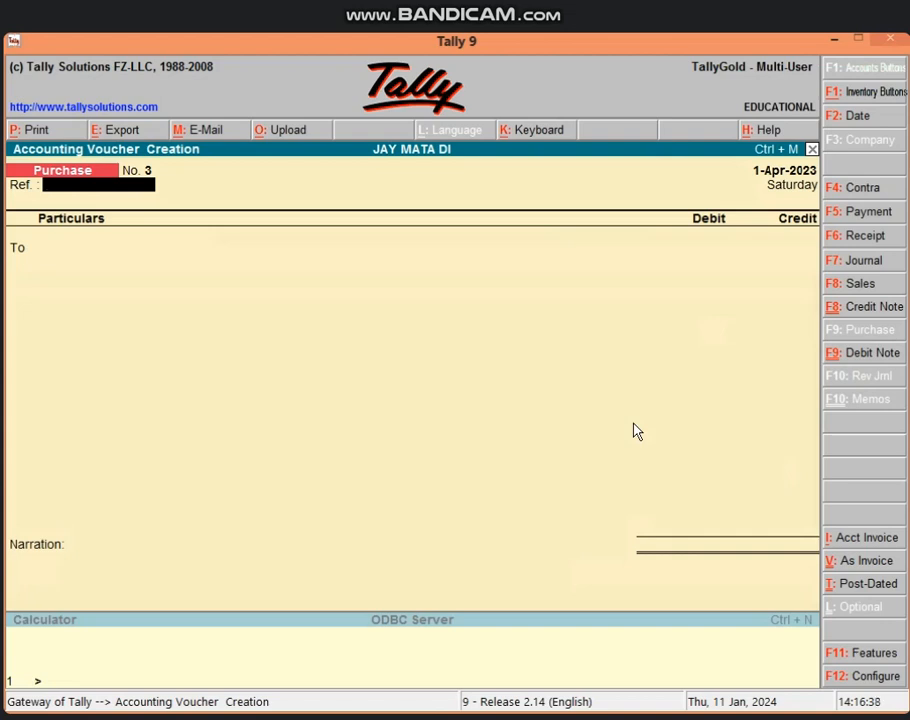
key("Return")
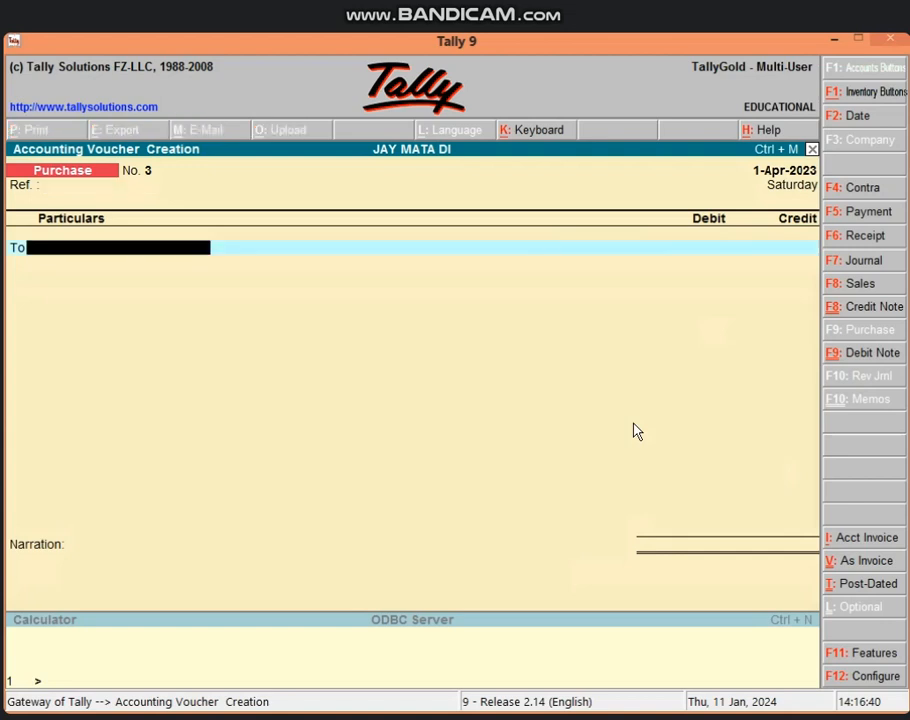
Credit Cash with 80,000 and debit PURCHASE A/C with 80,000 in the purchase voucher, continuing to the narration.
type("CAS")
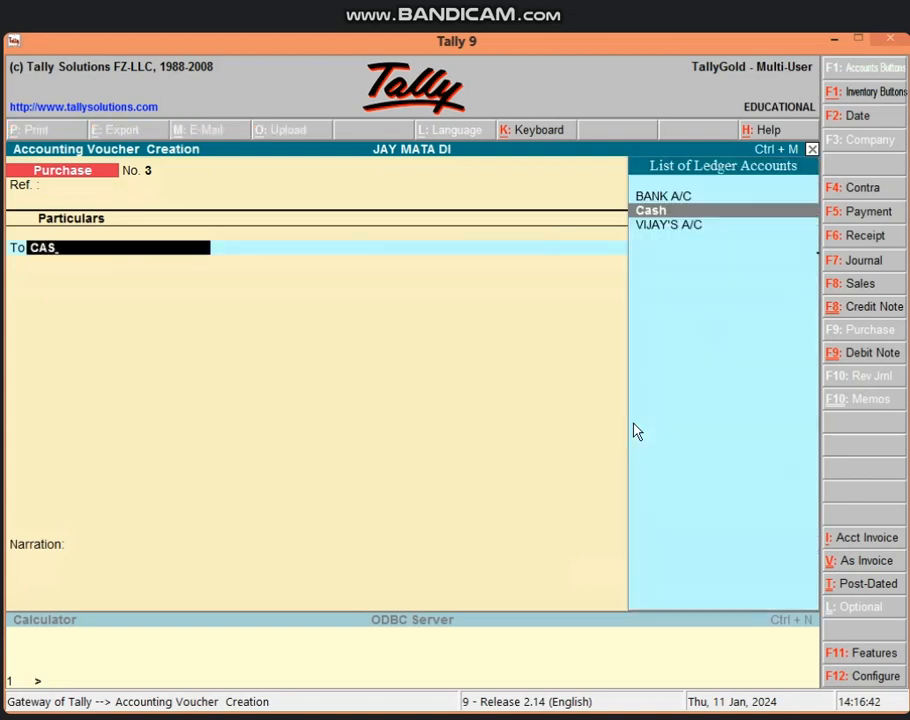
key("Return")
type("80000")
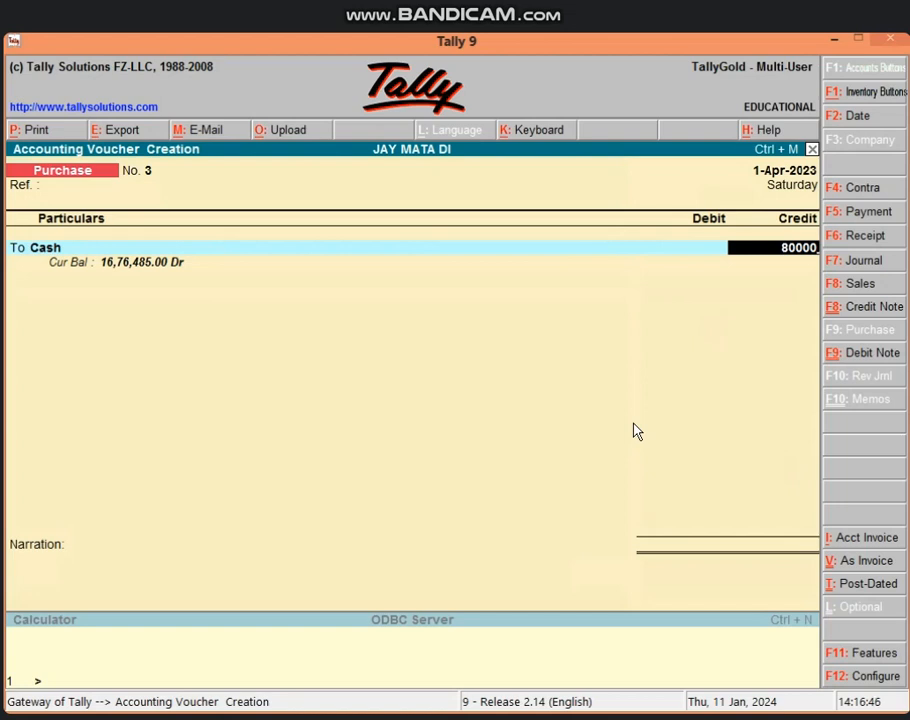
key("Return")
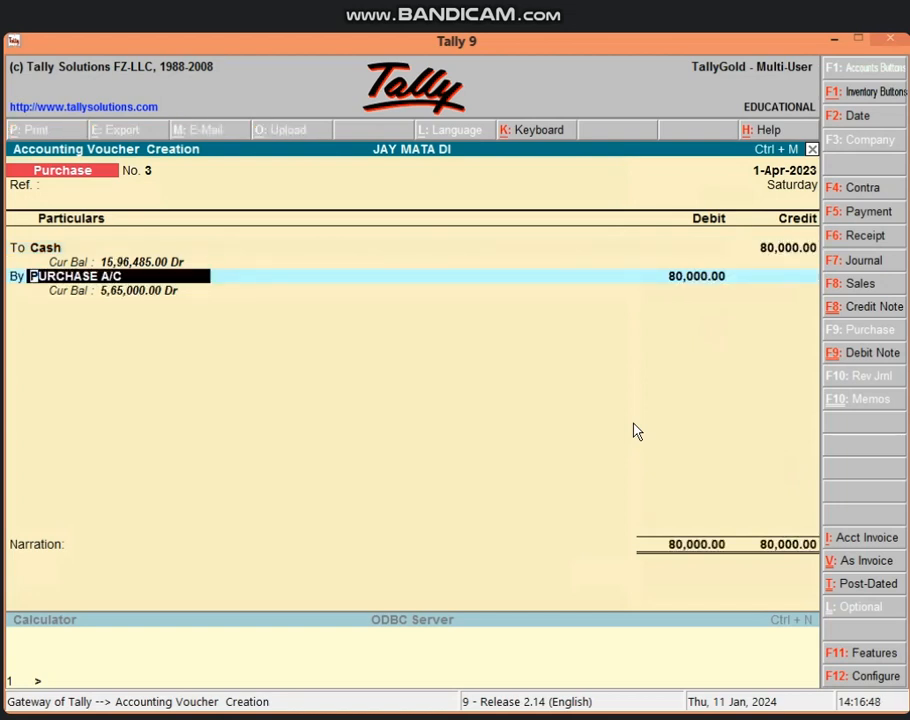
key("Return")
key("Return")
key("Return")
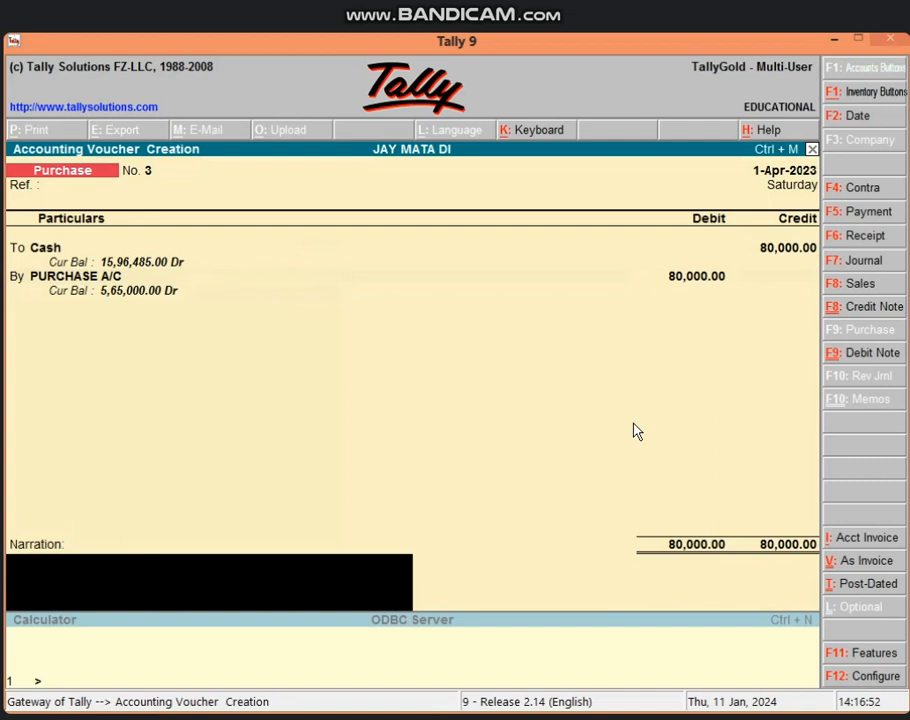
Leave the narration blank and save the 80,000 cash purchase voucher.
key("Return")
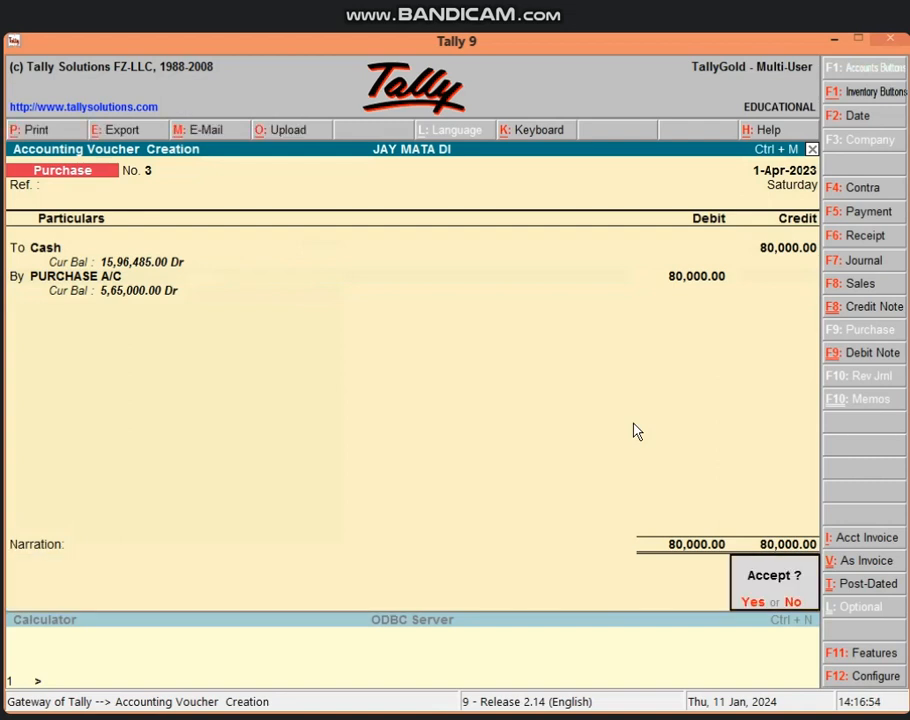
key("Return")
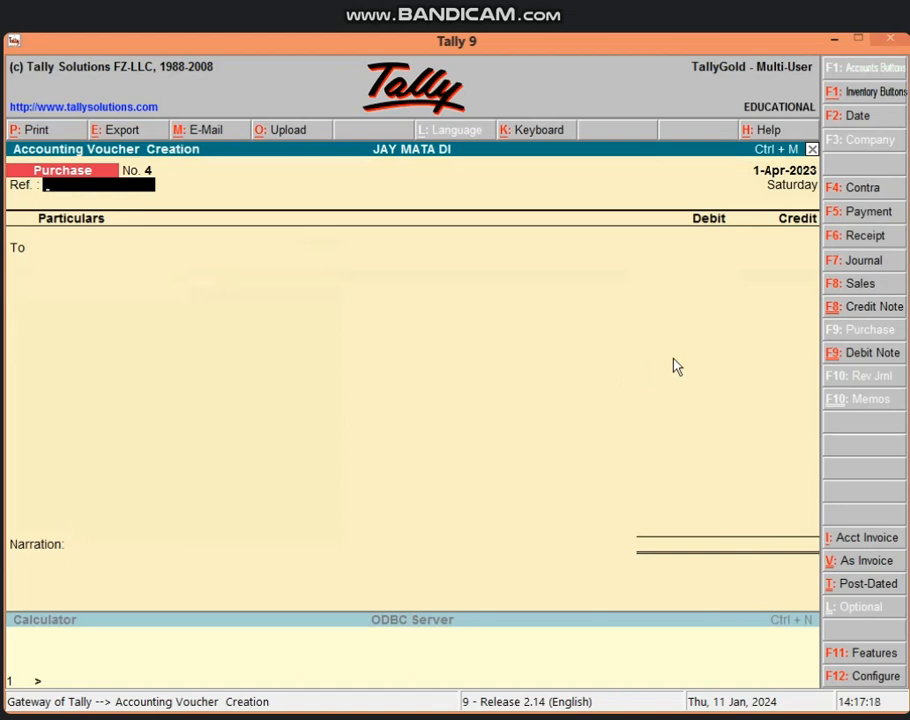
Start a debit note voucher with a blank reference and debit Cash with 30,000.
left_click(878, 355)
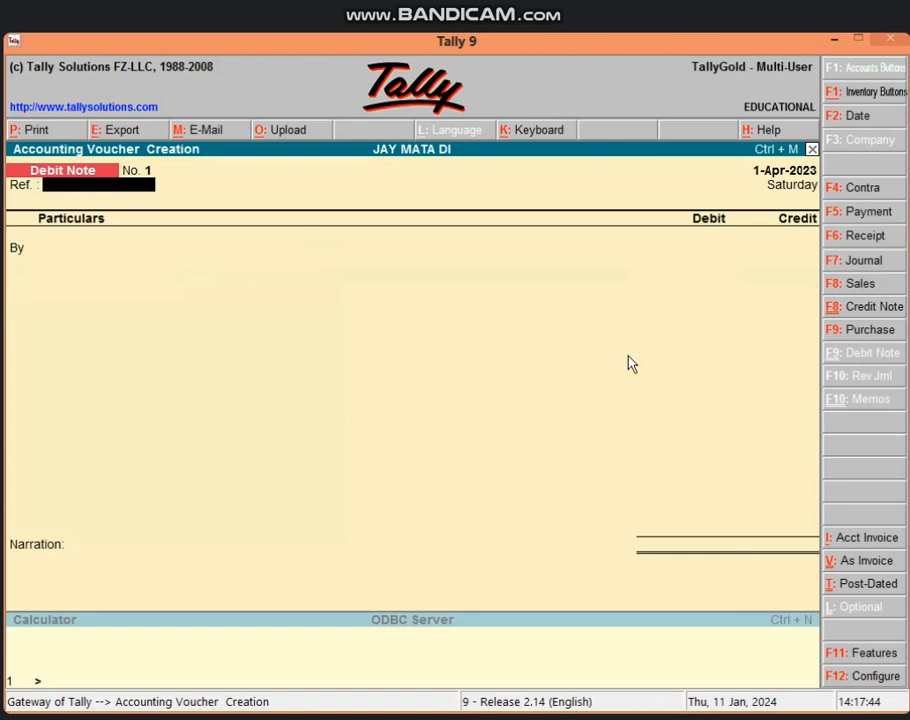
key("Return")
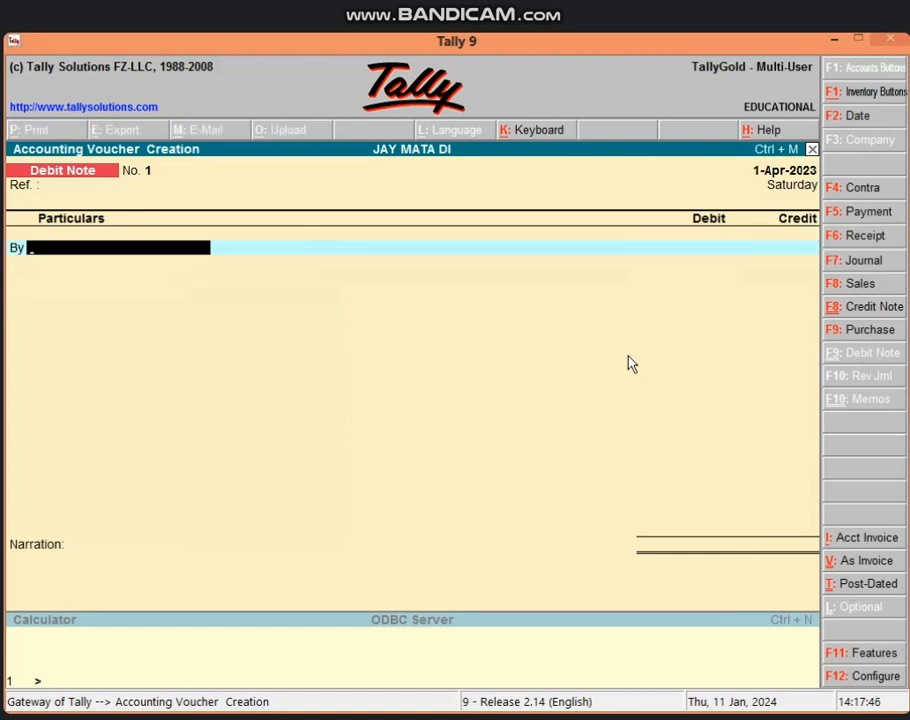
type("CAS")
key("Return")
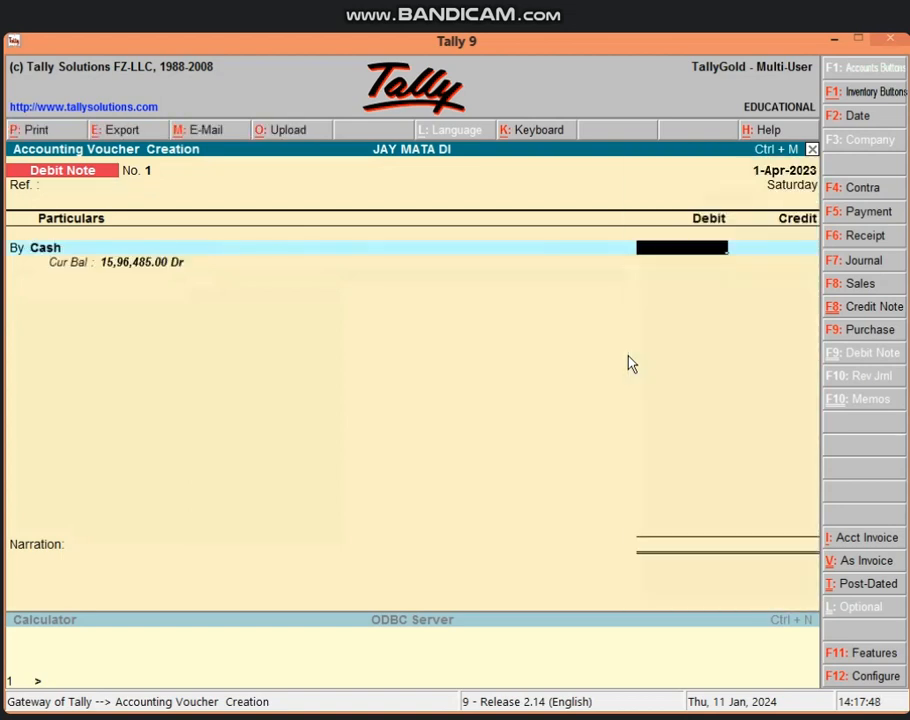
type("30000")
key("Return")
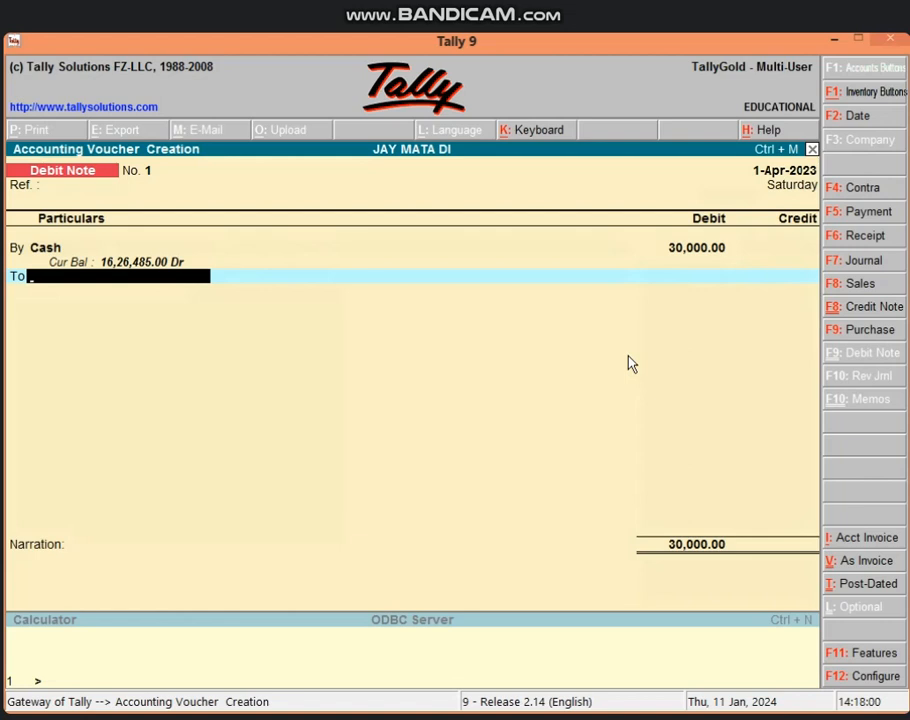
Create a PURCHASE RETURN A/C ledger under Purchase Accounts for the debit note's credit line, with no alias.
key("alt+c")
type("PUR")
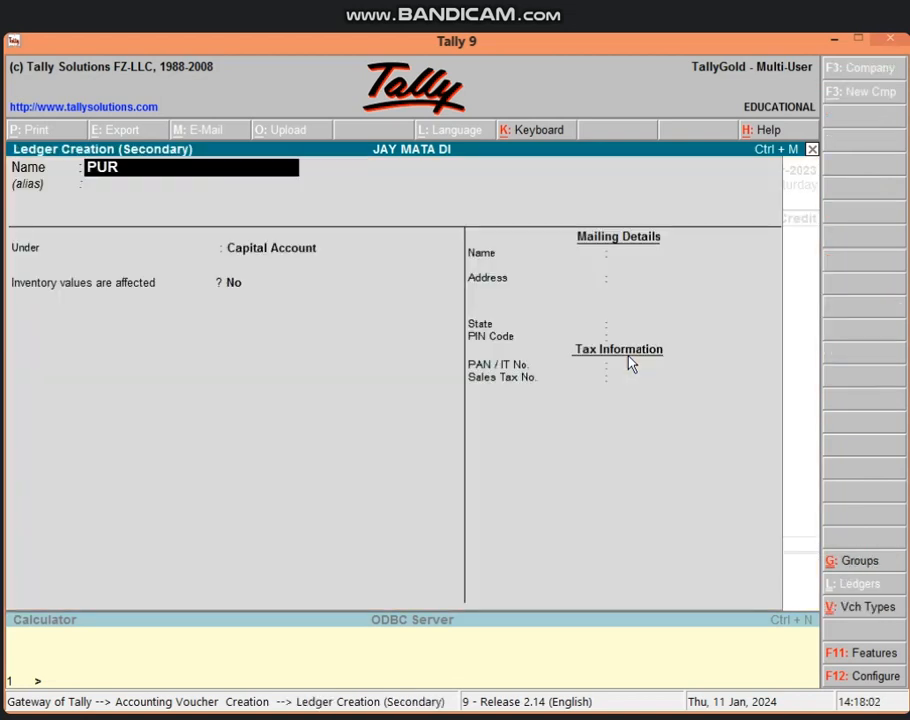
type("CHASE RETURN")
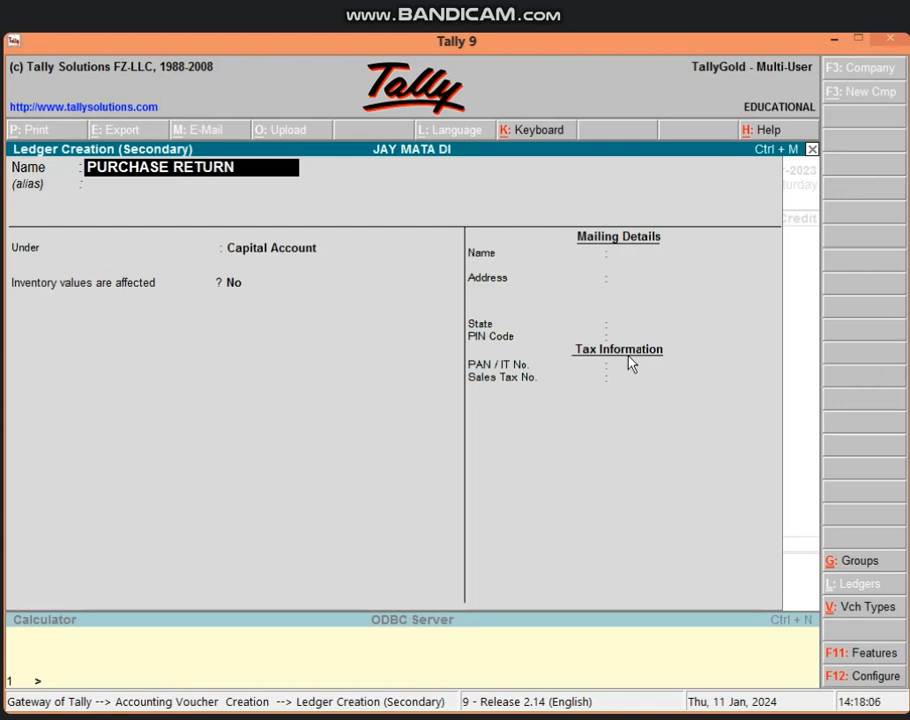
type(" A/C")
key("Return")
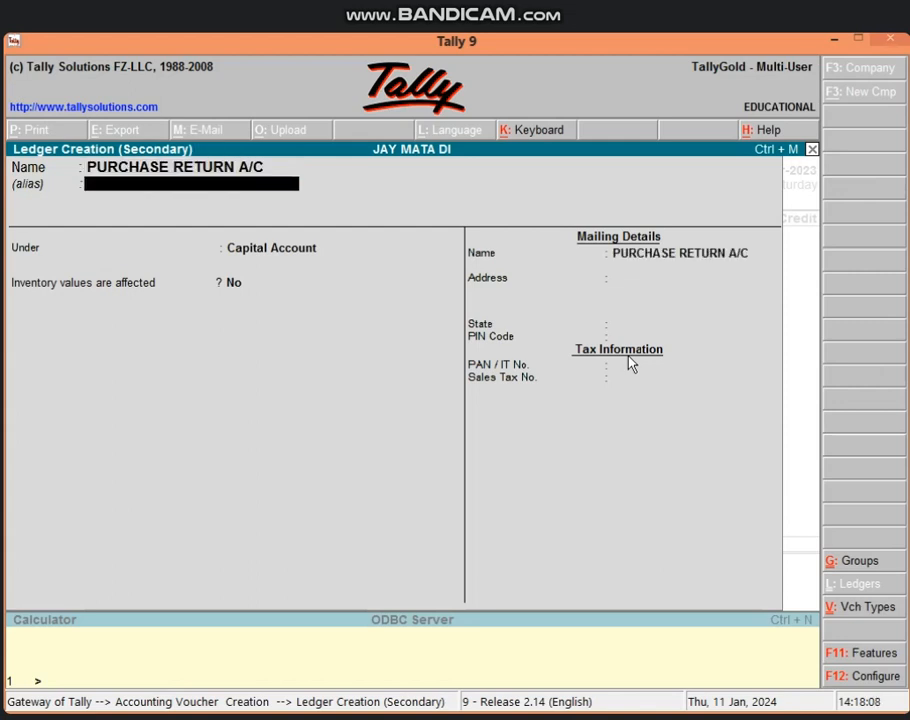
key("Return")
type("PU")
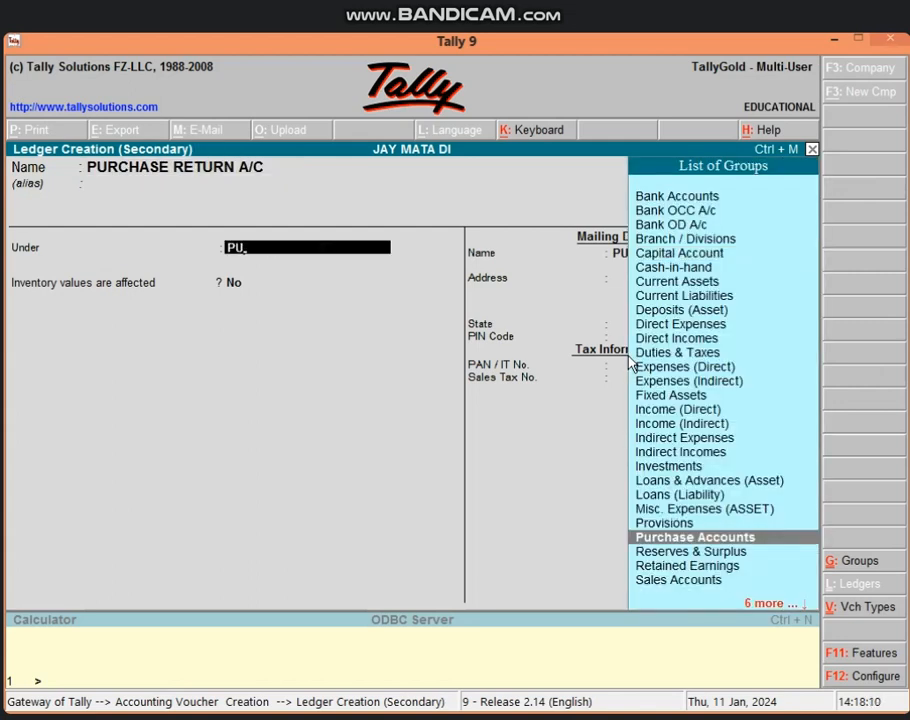
key("Return")
key("Return")
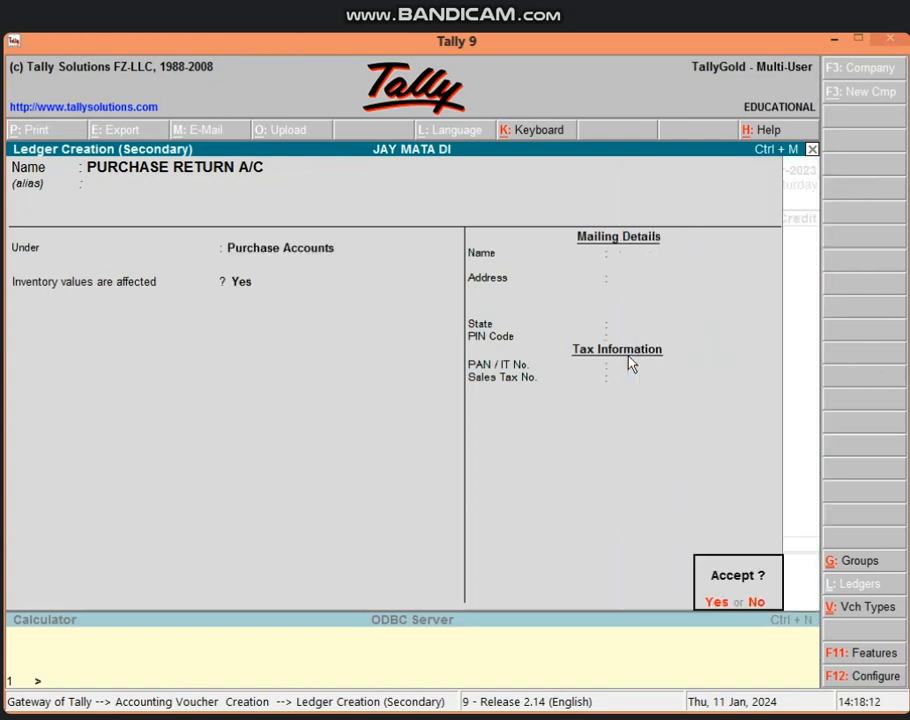
key("Return")
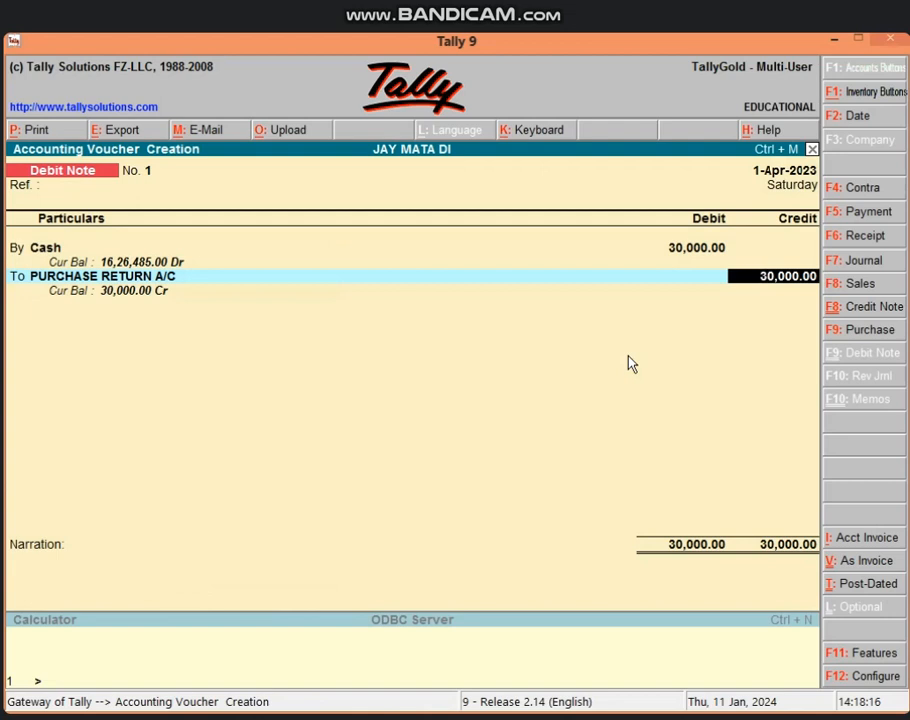
Credit PURCHASE RETURN A/C with 30,000 and save the debit note without a narration.
key("Return")
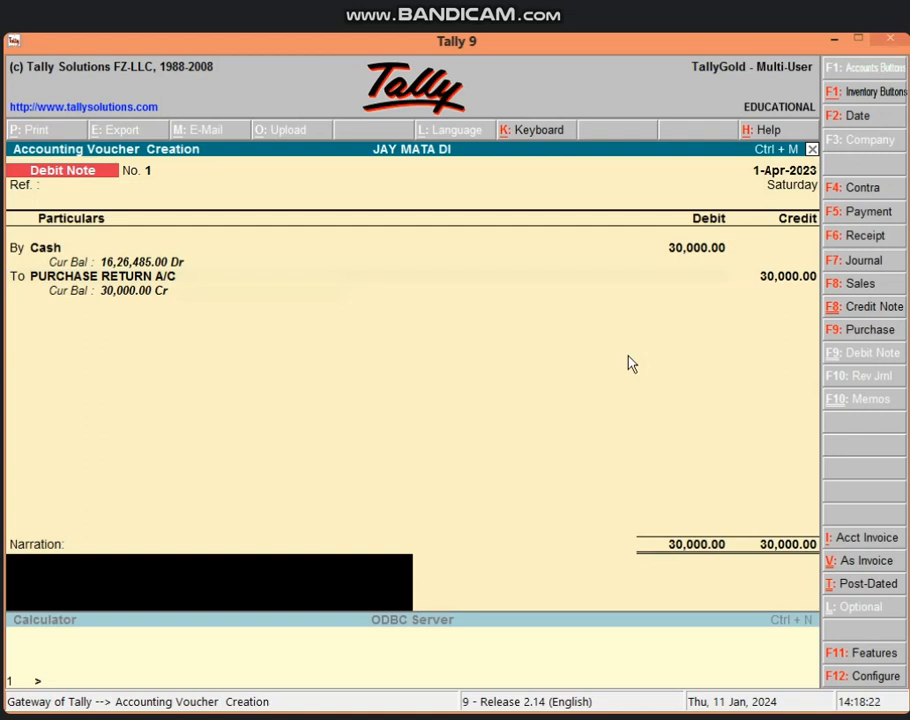
key("Return")
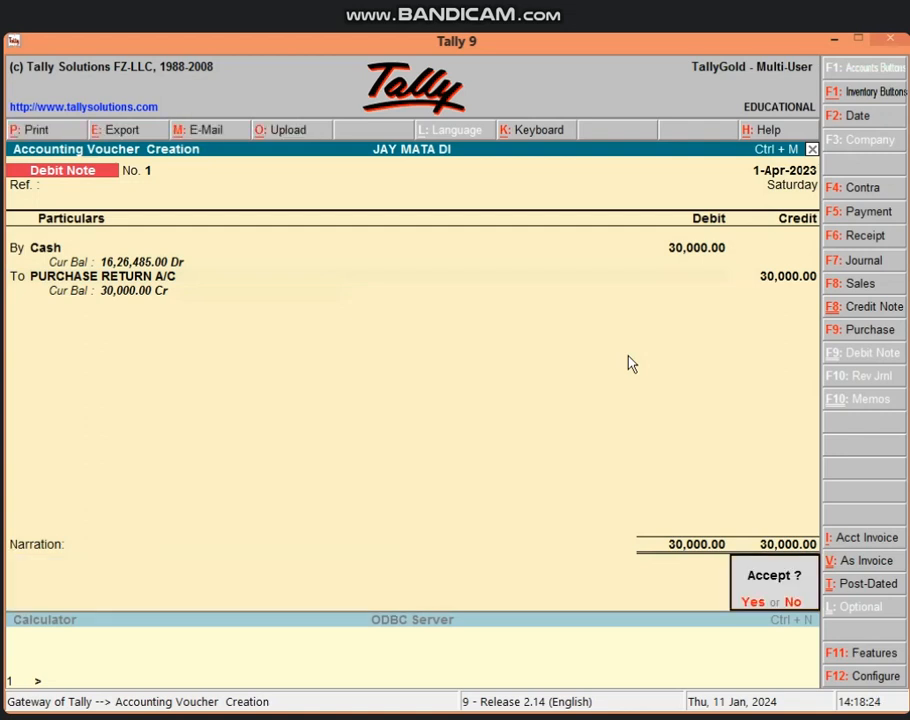
key("Return")
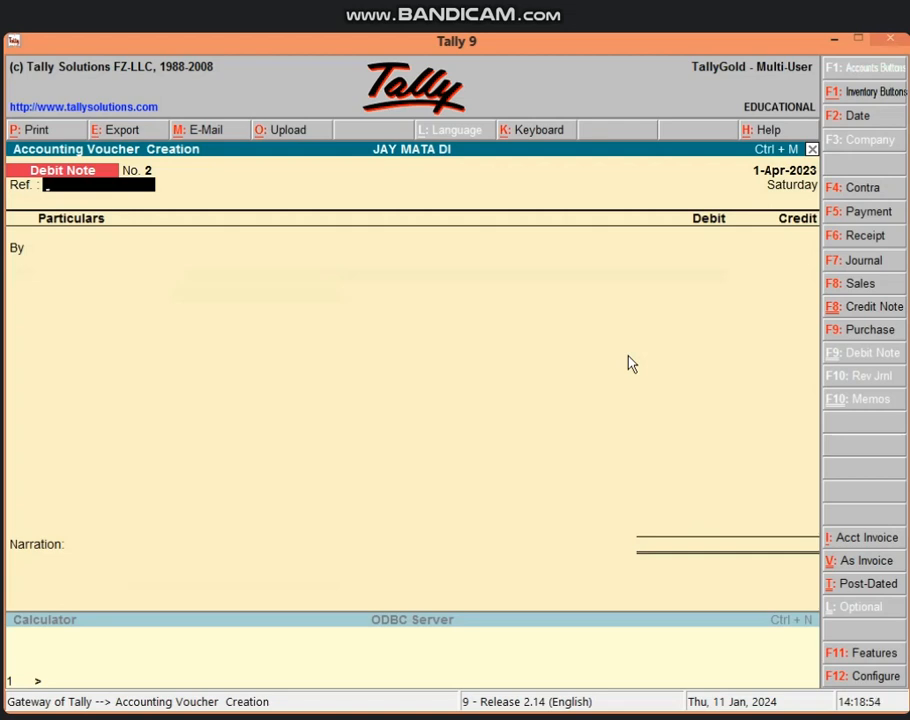
Start another purchase entry in voucher mode instead of invoice mode, leaving the reference blank.
key("F9")
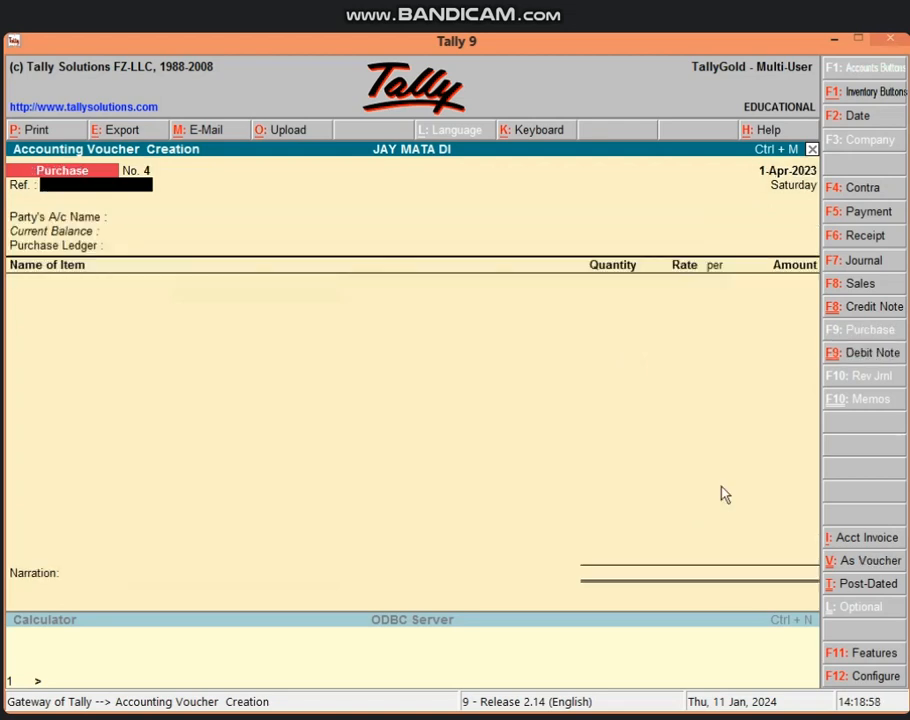
left_click(826, 556)
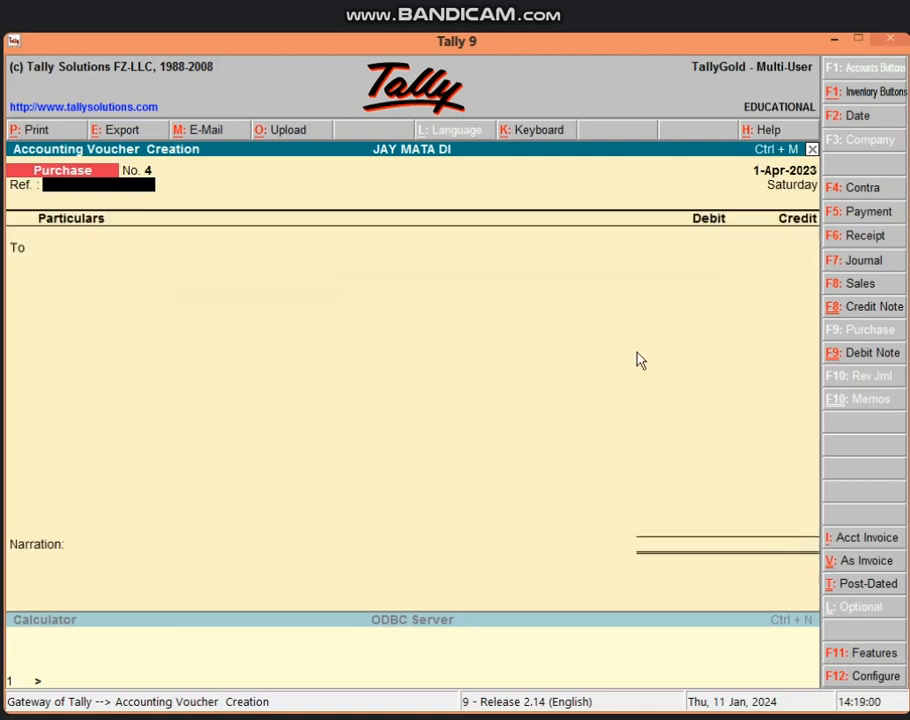
key("Return")
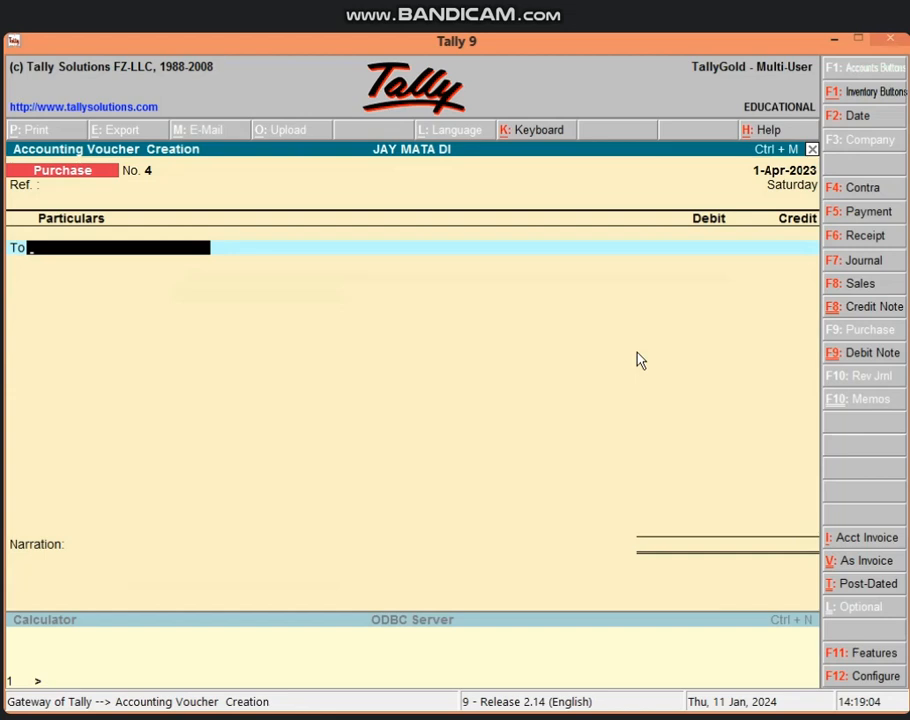
Create the supplier's personal ledger account under Sundry Creditors from the purchase voucher's credit line, leaving mailing and tax details at their defaults.
key("alt+c")
type("SHYAM")
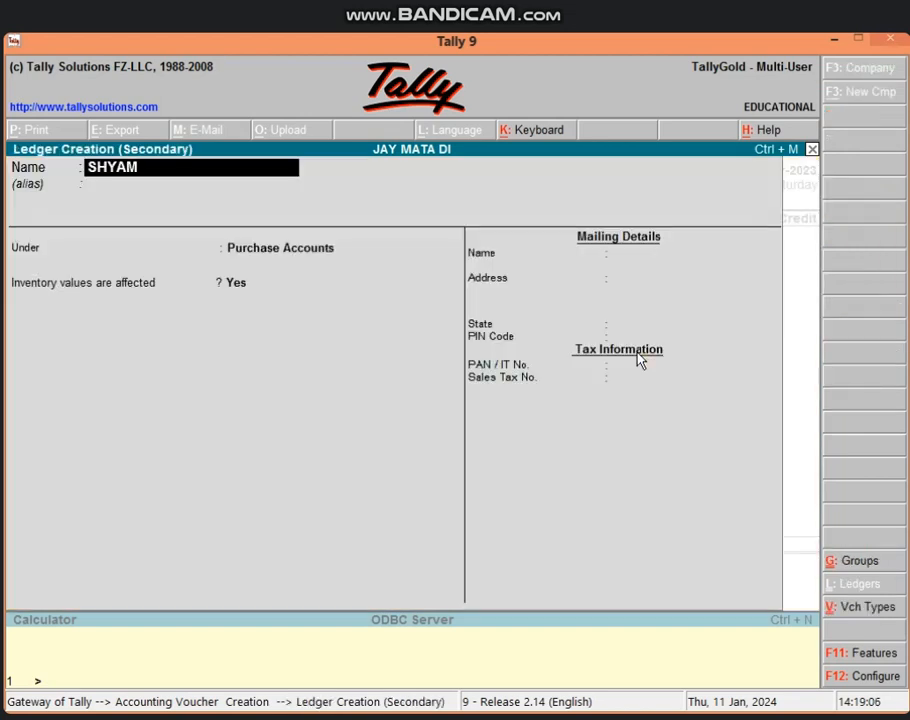
type("'S A/C")
key("Return")
key("Return")
type("SUN")
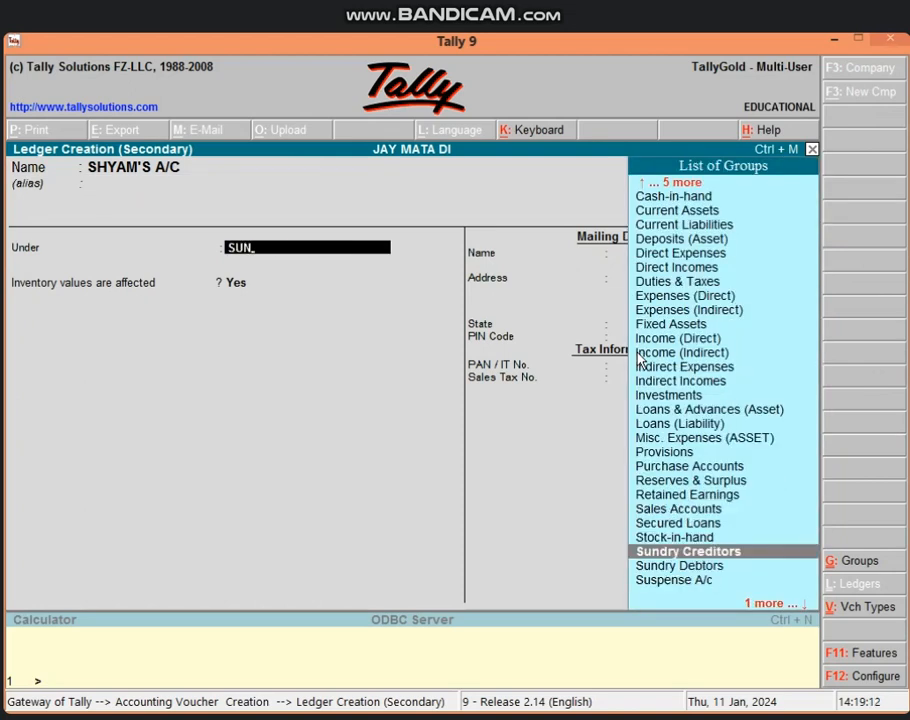
key("Return")
key("Return")
key("Return")
key("Return")
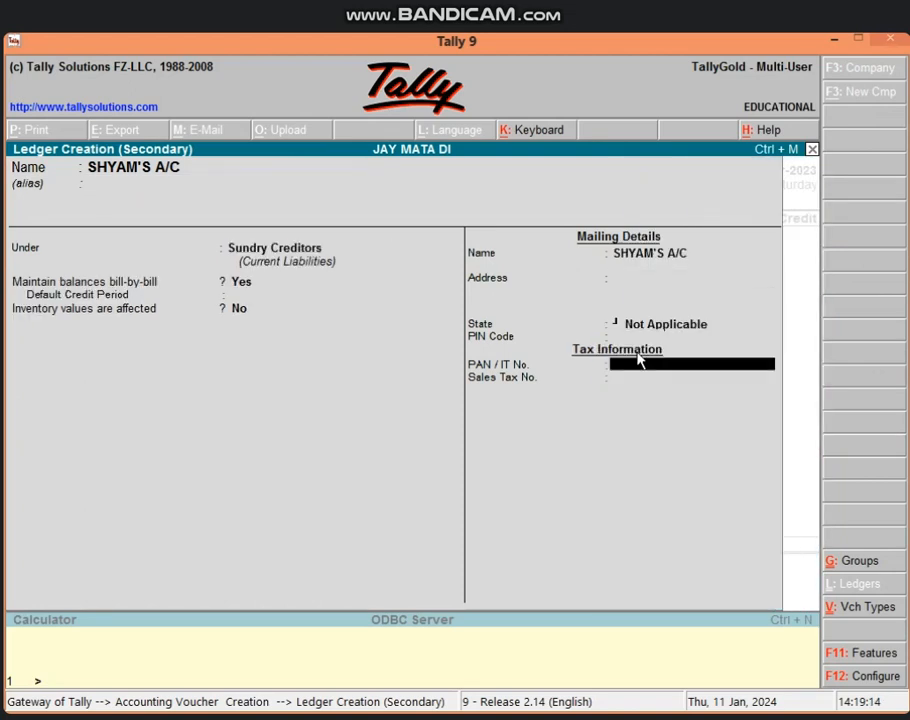
key("Return")
key("Return")
key("Return")
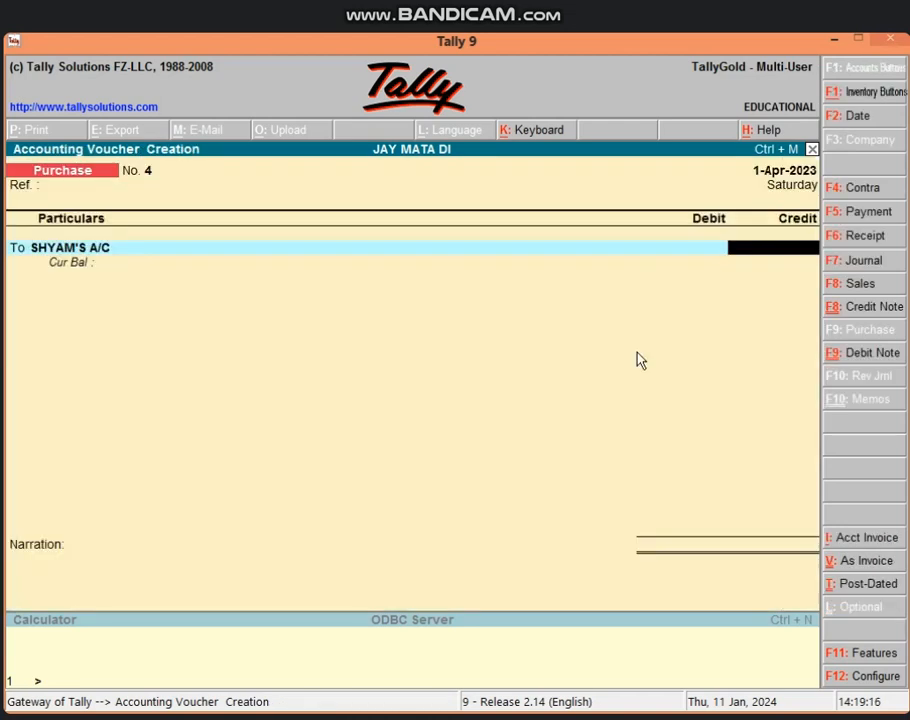
Credit the supplier's account with 50,000 and allocate the full amount bill-wise to New Ref 4.
type("50000")
key("Return")
key("Return")
key("Return")
key("Return")
key("Return")
key("Return")
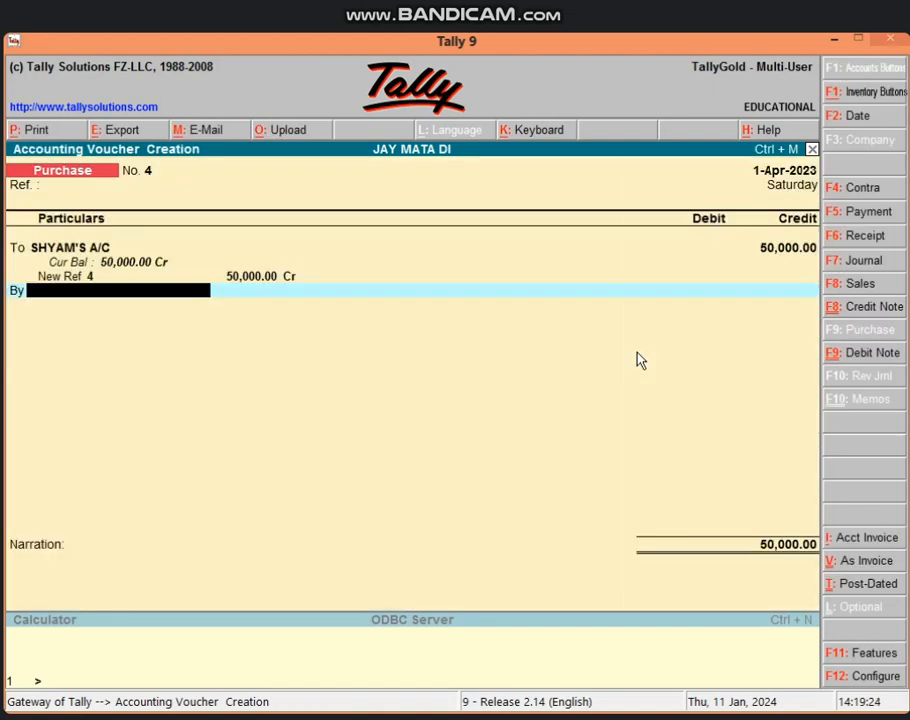
Debit PURCHASE A/C with 50,000, skip the inventory allocation, and save the credit purchase voucher without a narration.
type("P")
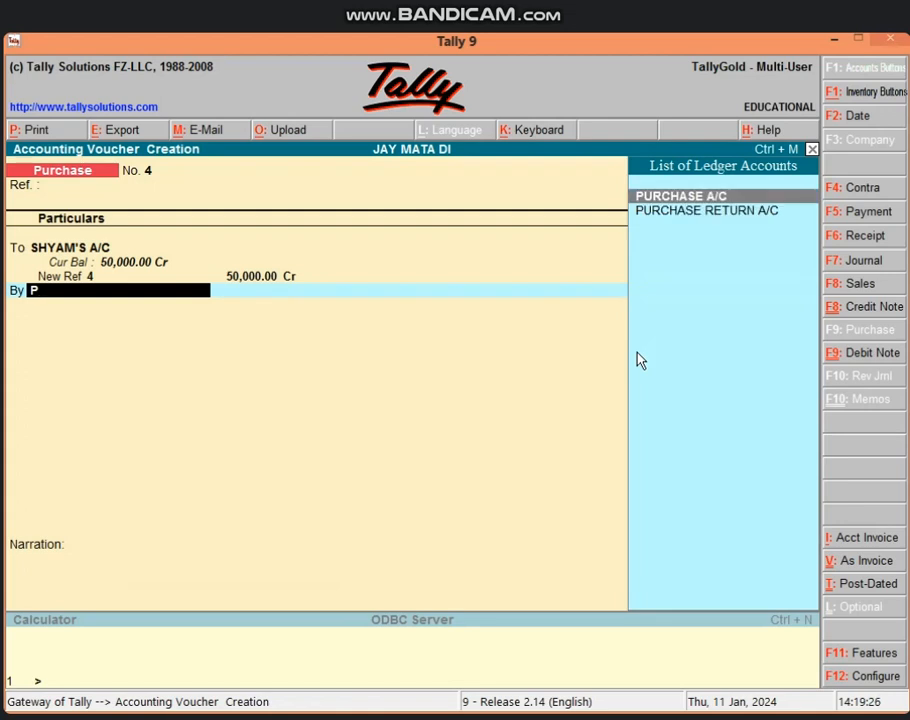
key("Return")
key("Escape")
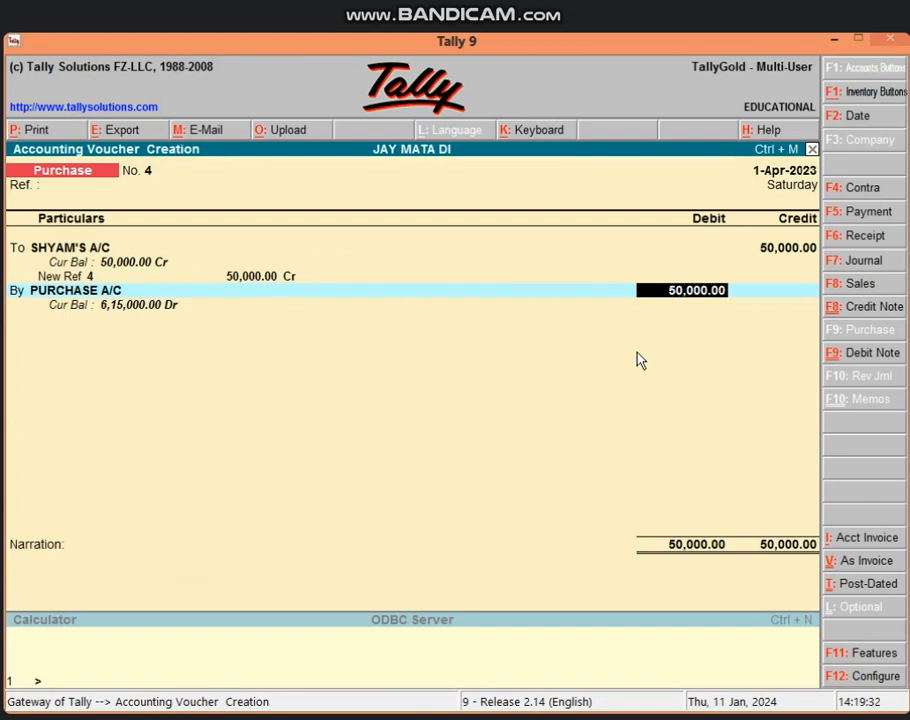
key("Return")
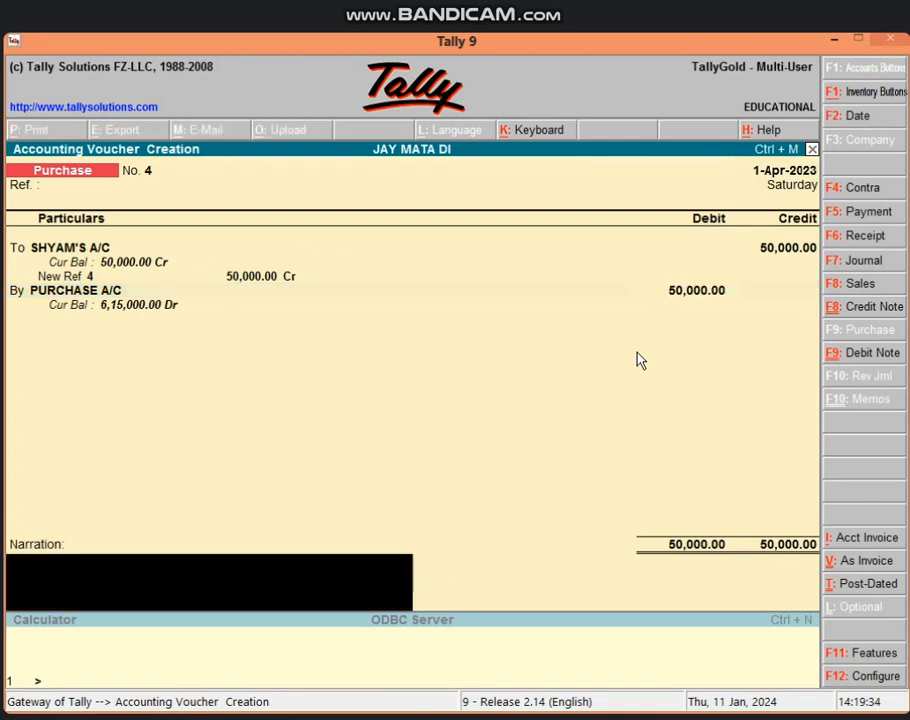
key("Return")
key("Return")
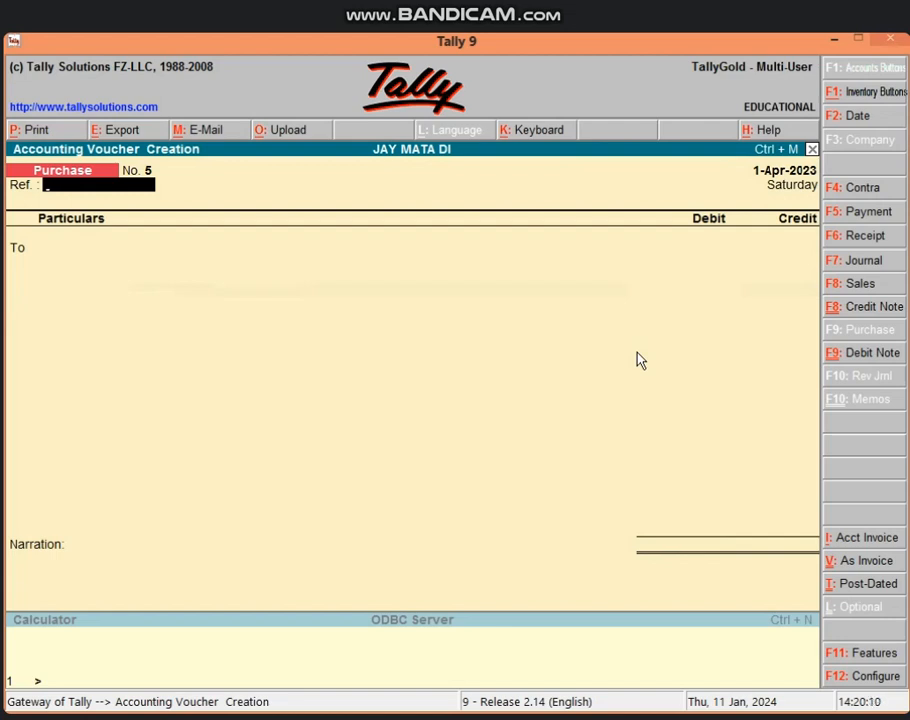
Start a second debit note with a blank reference and debit the supplier's account with 20,000.
left_click(830, 356)
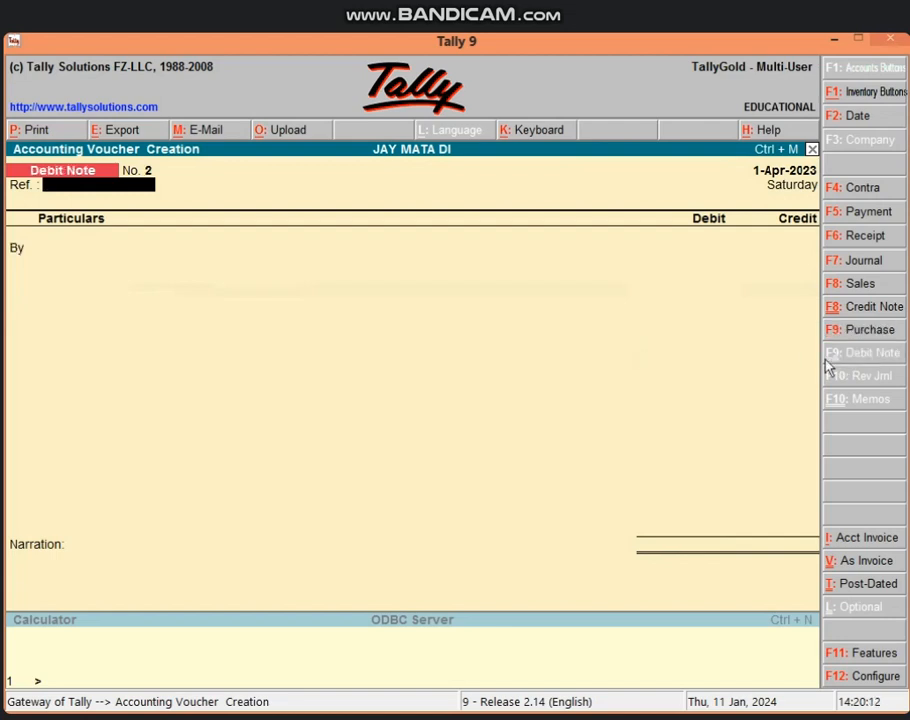
key("Return")
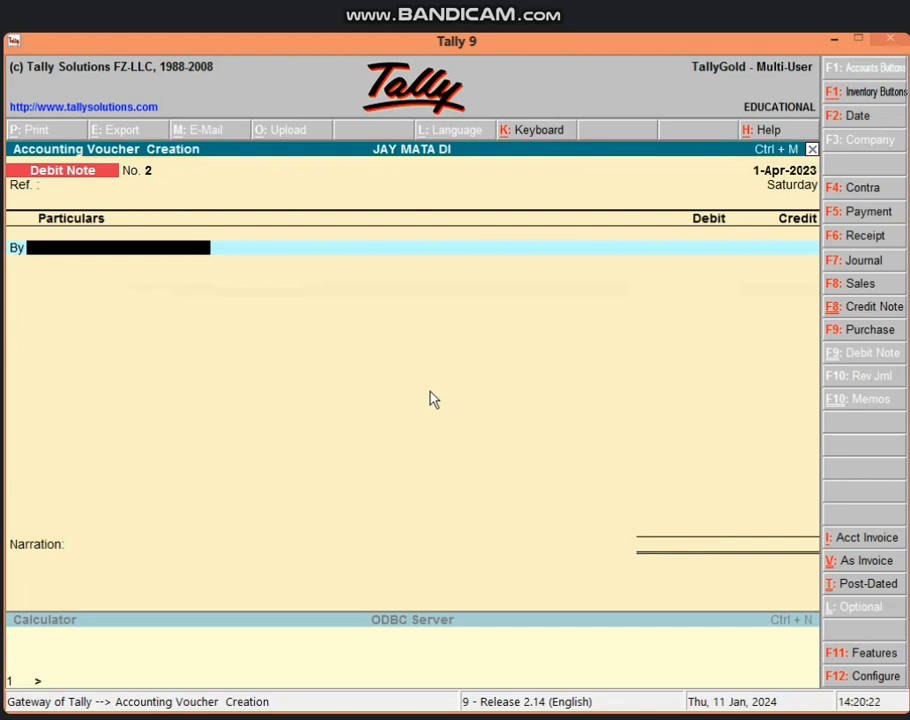
type("S")
key("Return")
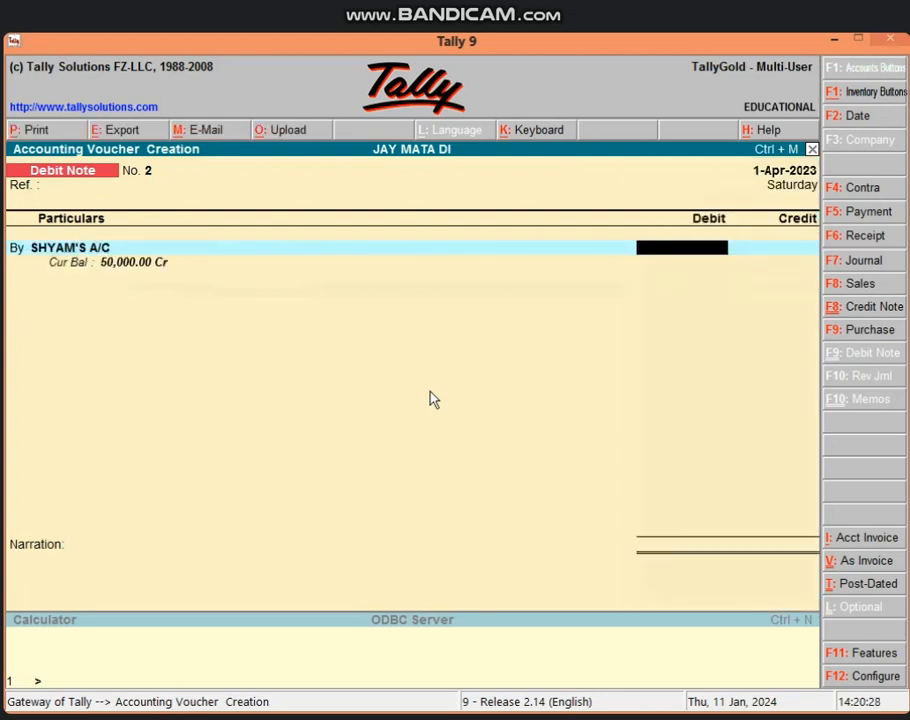
type("20000")
key("Return")
Allocate the supplier's 20,000 debit bill-wise to New Ref 2.
key("Down")
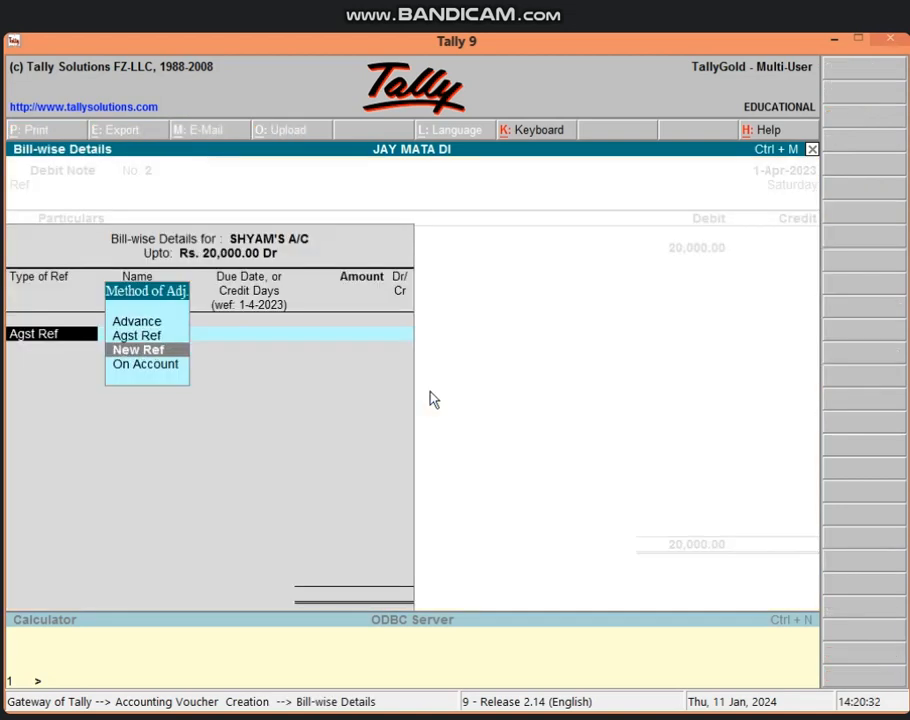
key("Return")
key("Return")
key("Return")
key("Return")
key("Return")
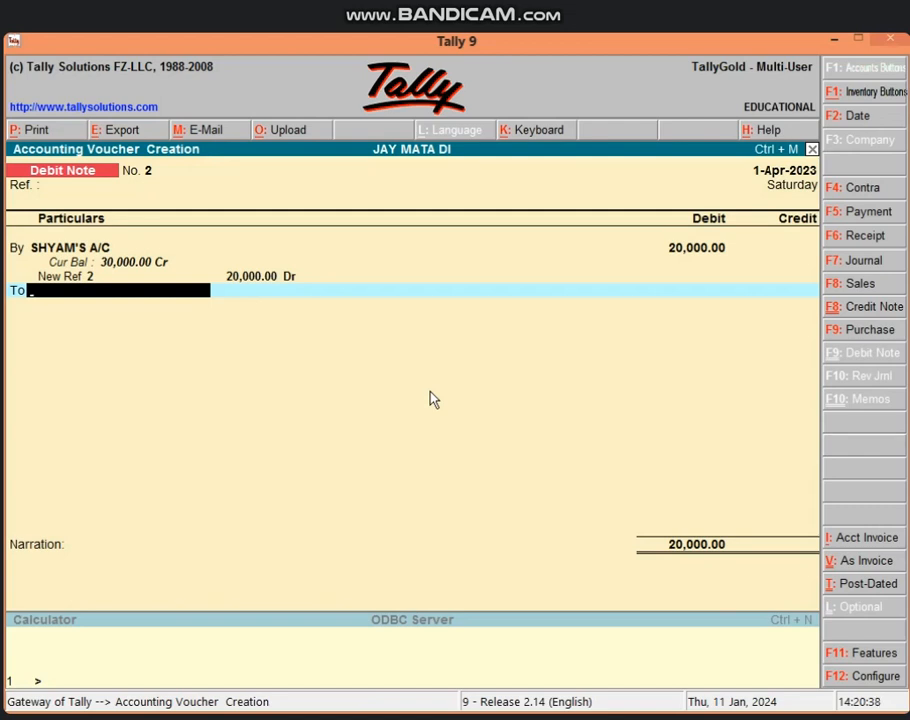
Credit PURCHASE RETURN A/C with 20,000, skip the inventory allocation, and save the debit note without a narration.
type("PUR")
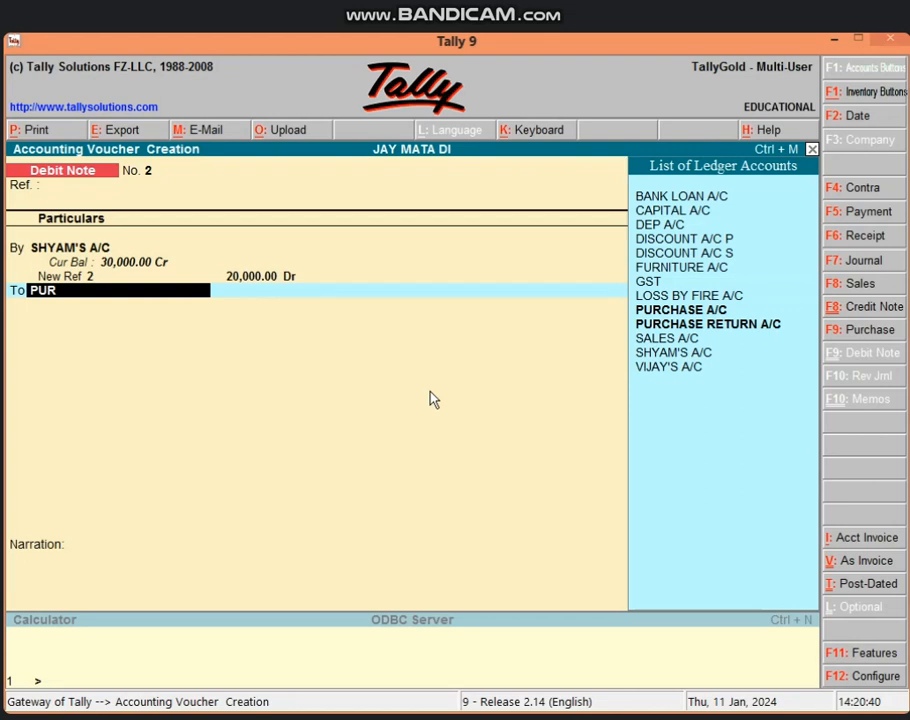
key("Down")
key("Return")
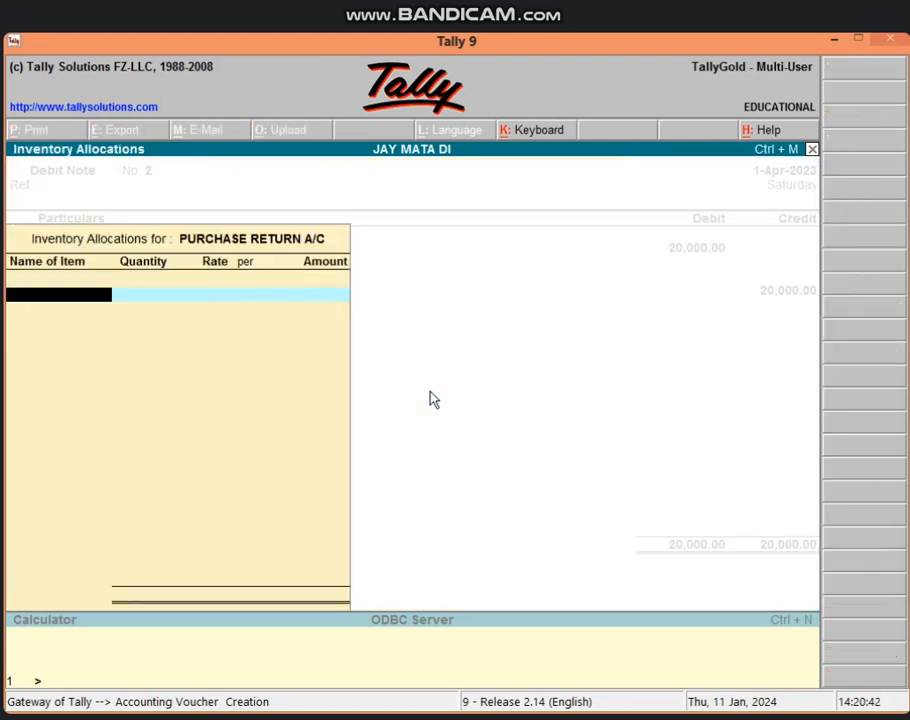
key("Return")
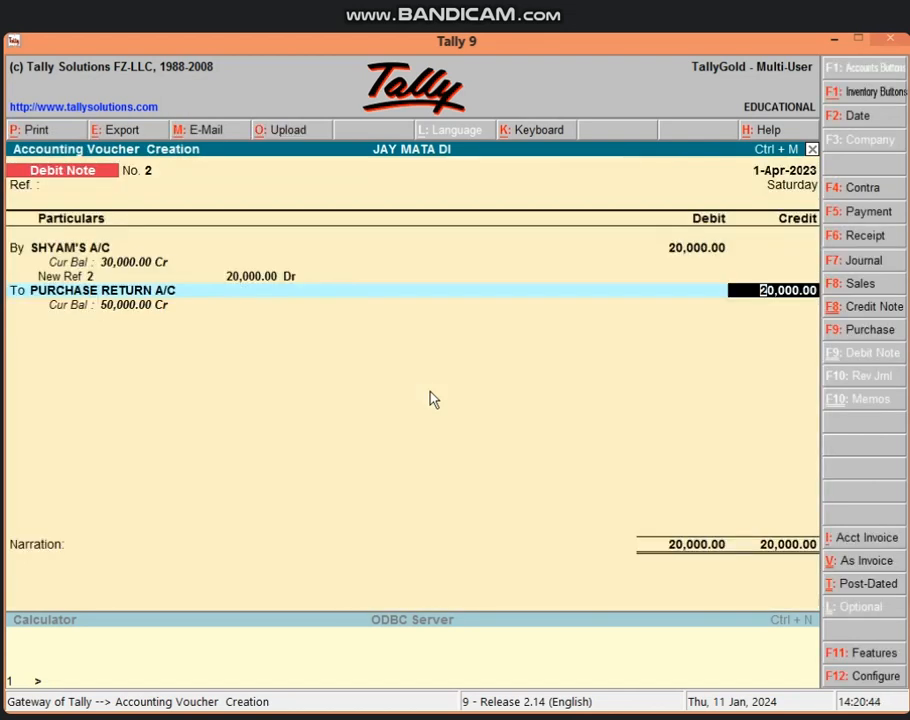
key("Return")
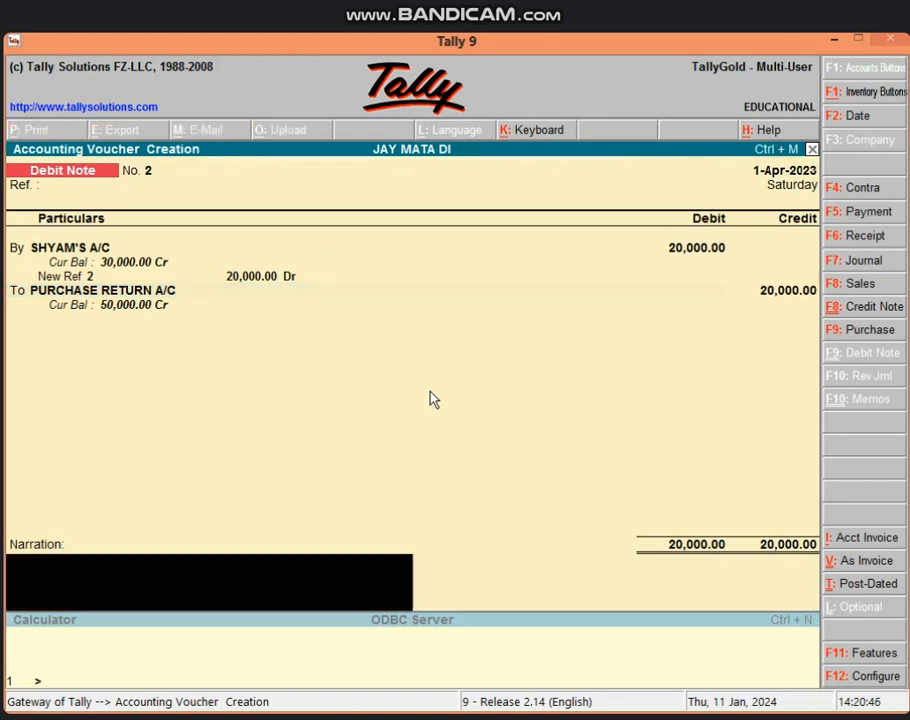
key("Return")
key("Return")
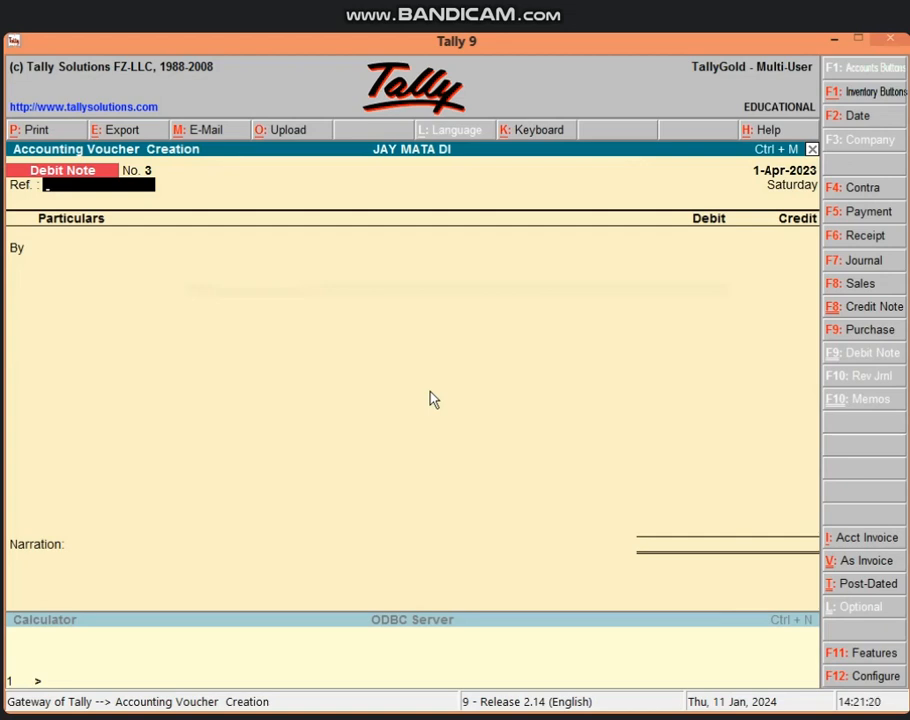
Start a sales entry in voucher mode with a blank reference and debit Cash with 75,000.
key("F8")
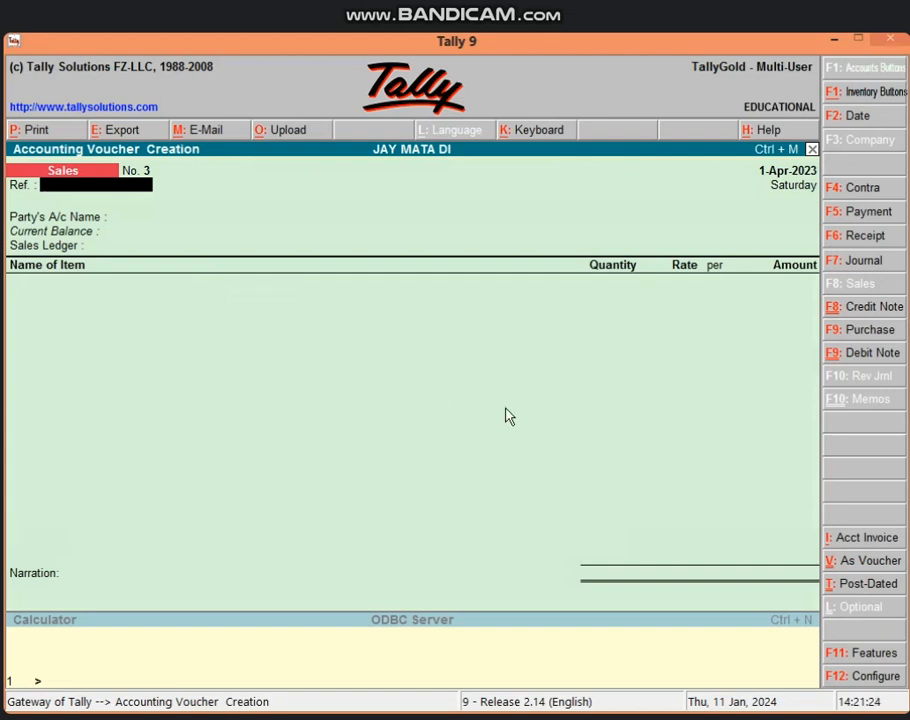
left_click(835, 560)
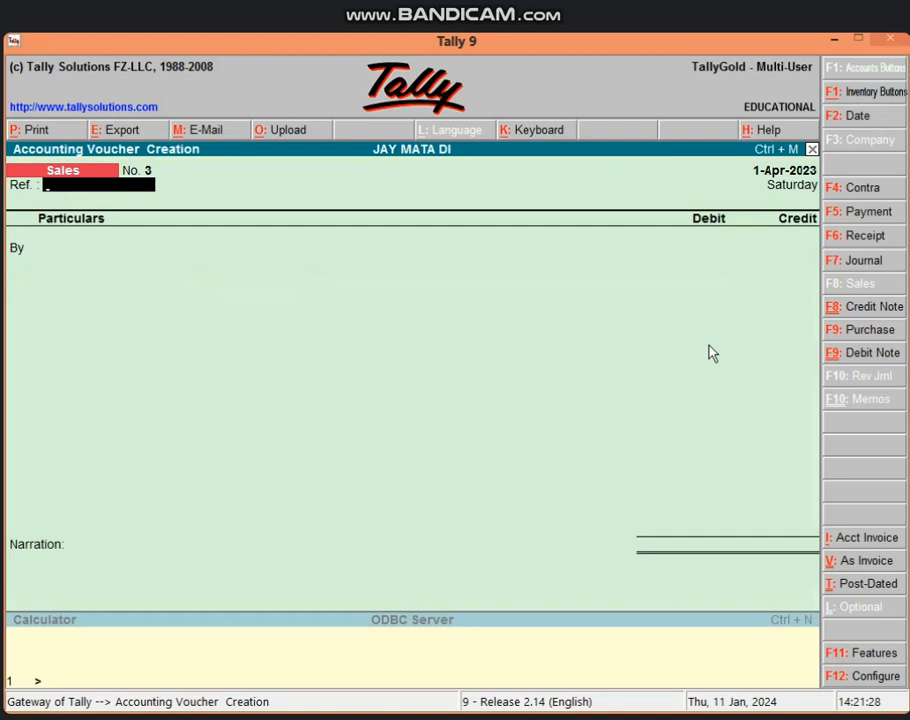
key("Return")
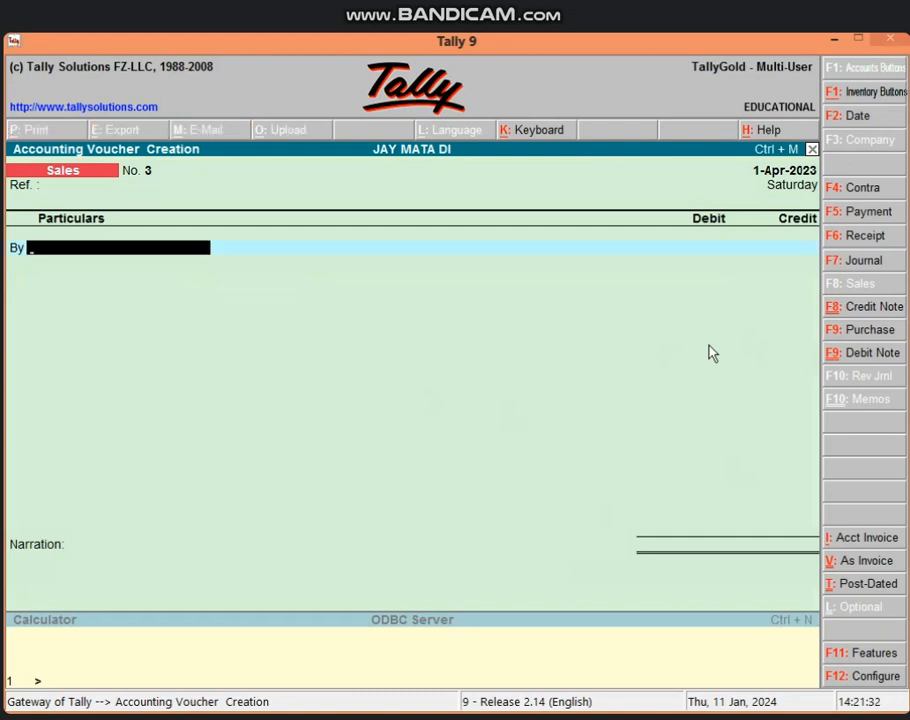
type("CA")
key("Return")
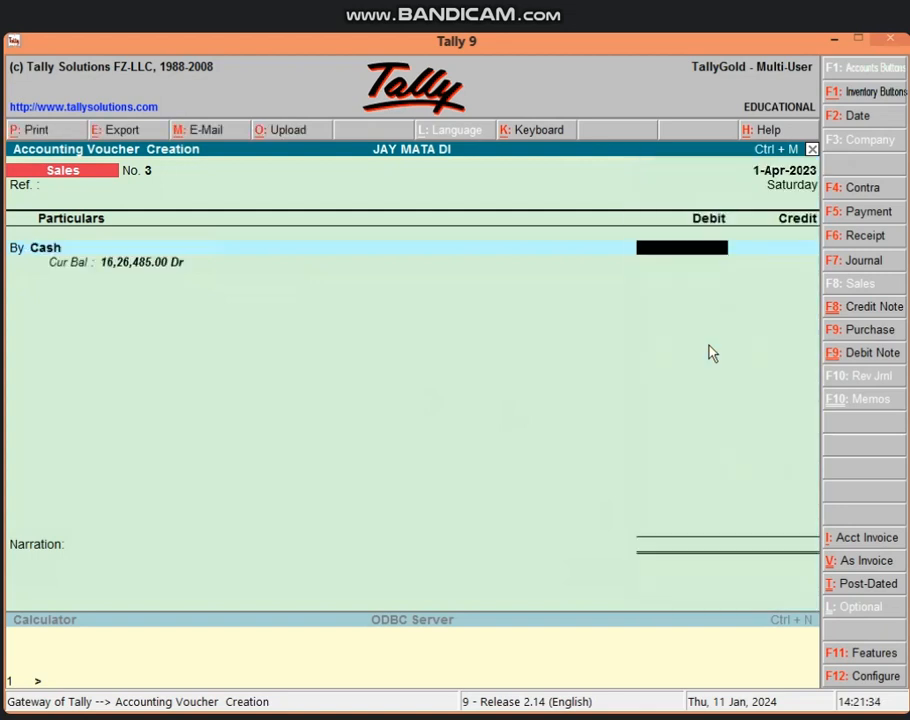
type("75000")
key("Return")
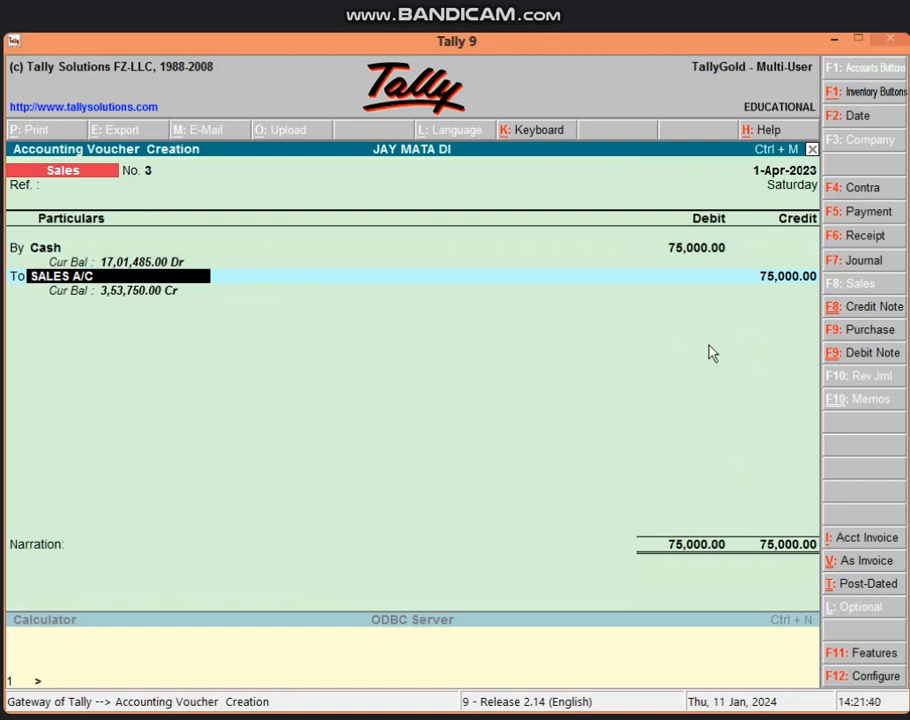
Credit SALES A/C with 75,000 and save the cash sales voucher without a narration.
key("Return")
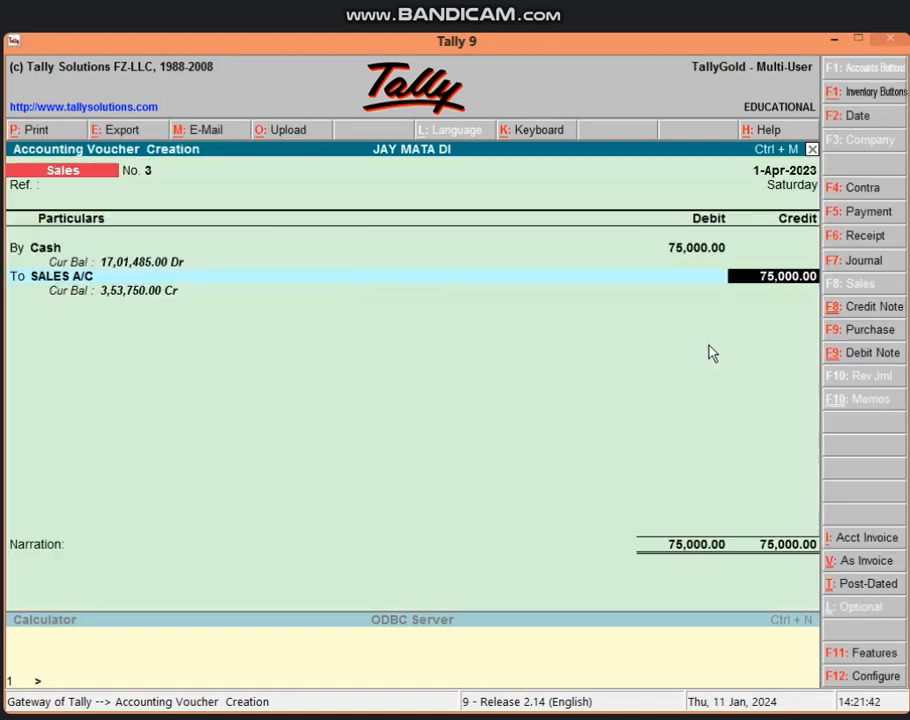
key("Return")
key("Return")
key("Return")
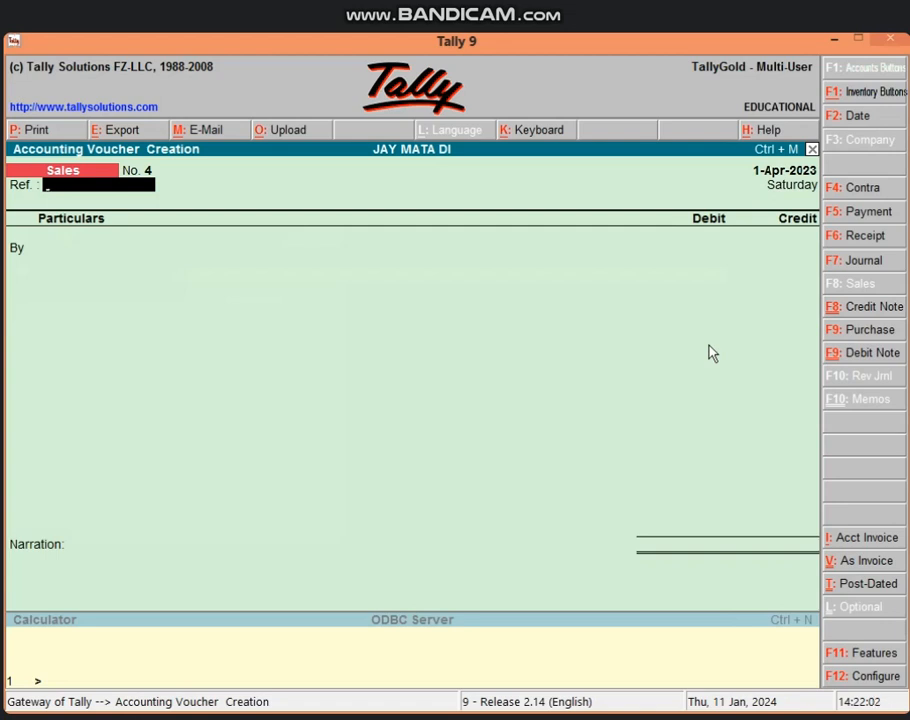
Start a credit note with a blank reference and credit Cash with 25,000.
left_click(875, 309)
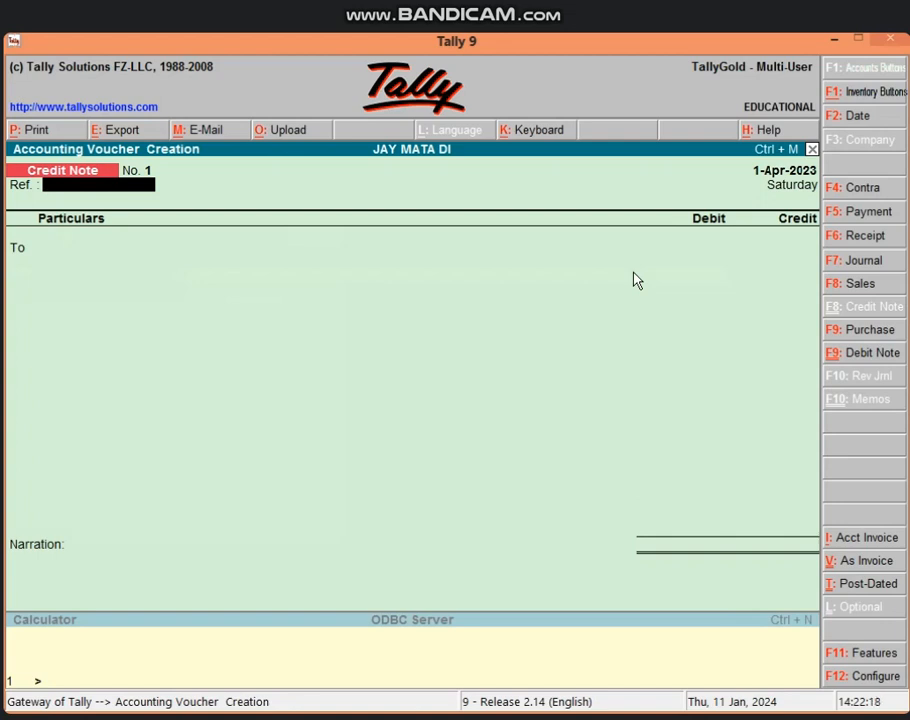
key("Return")
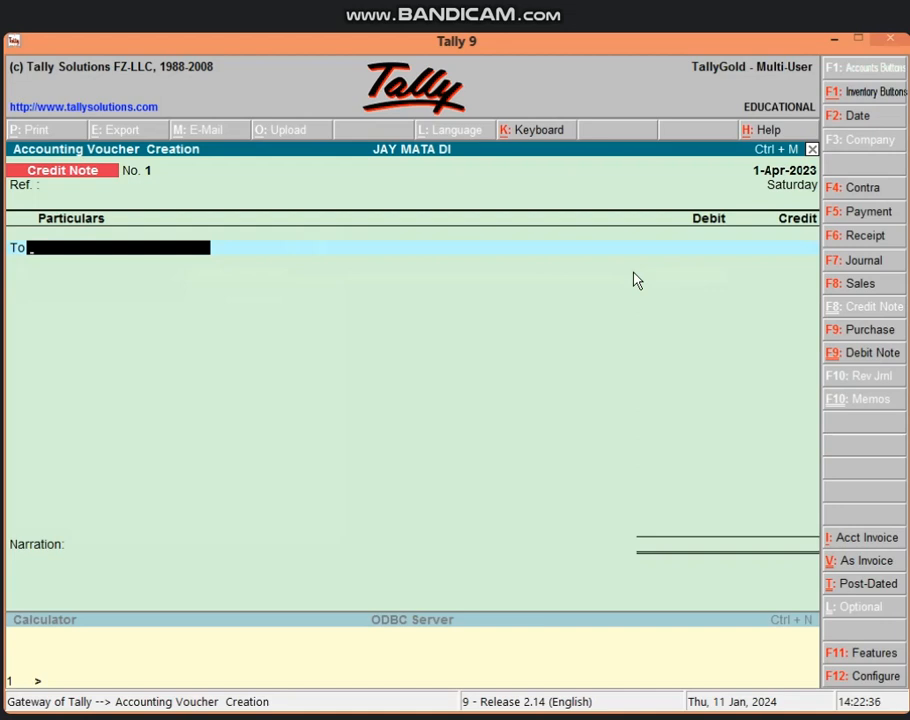
type("CA")
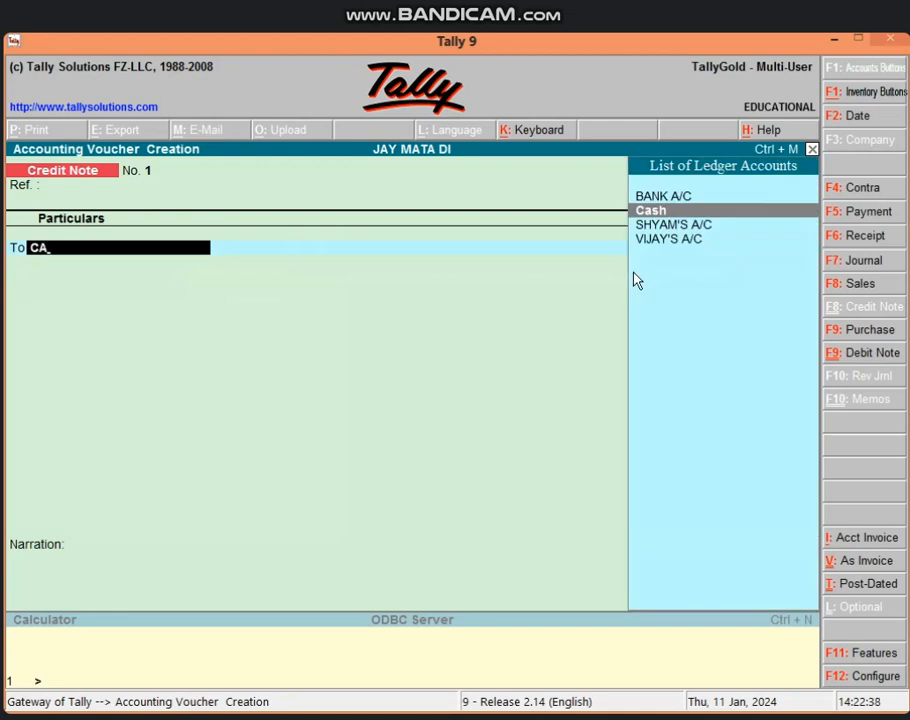
key("Return")
type("25000")
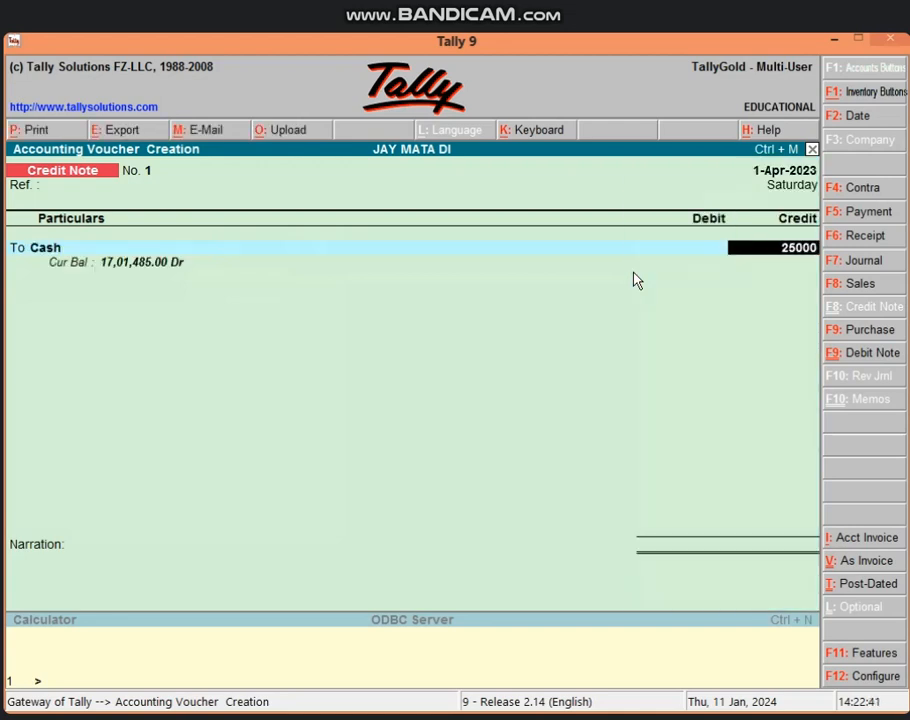
key("Return")
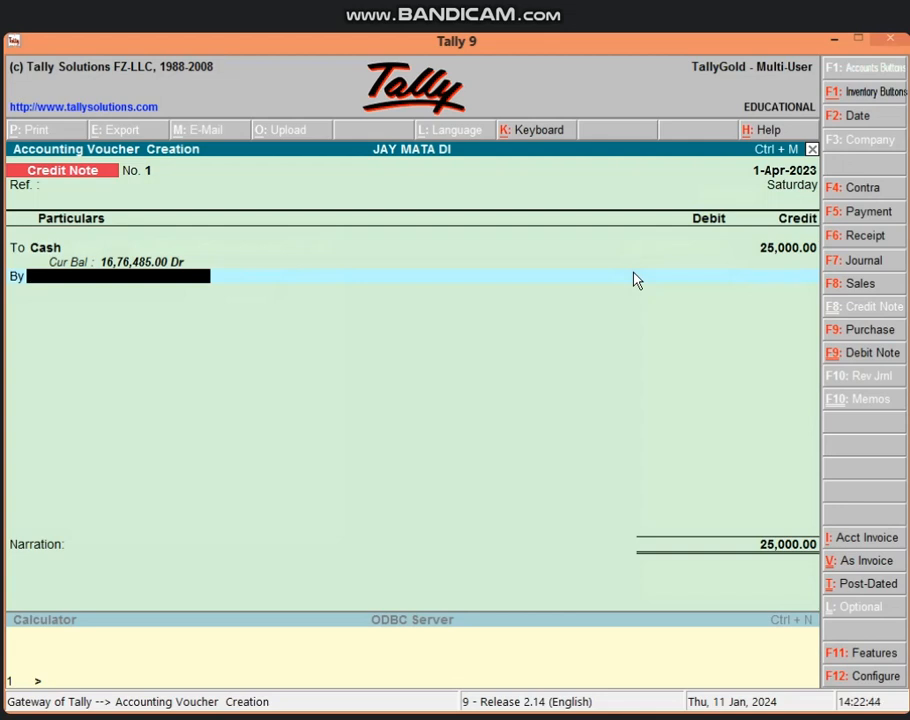
Create the ledger SALES RETURN A/C under Sales Accounts and use it for the credit note's 25,000 debit line.
key("alt+c")
type("SALE")
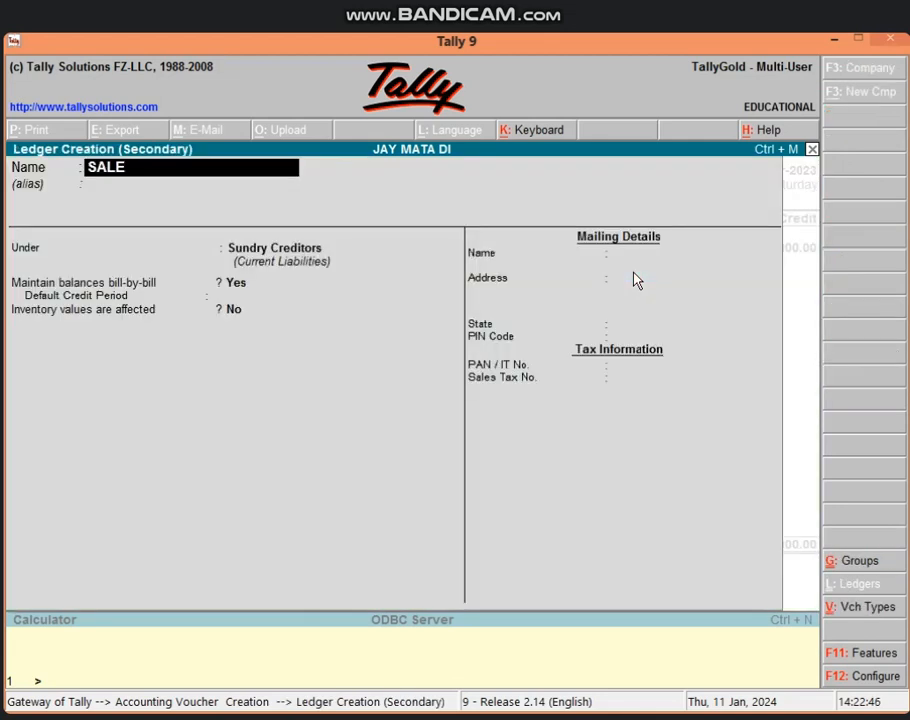
type("S RETURN A")
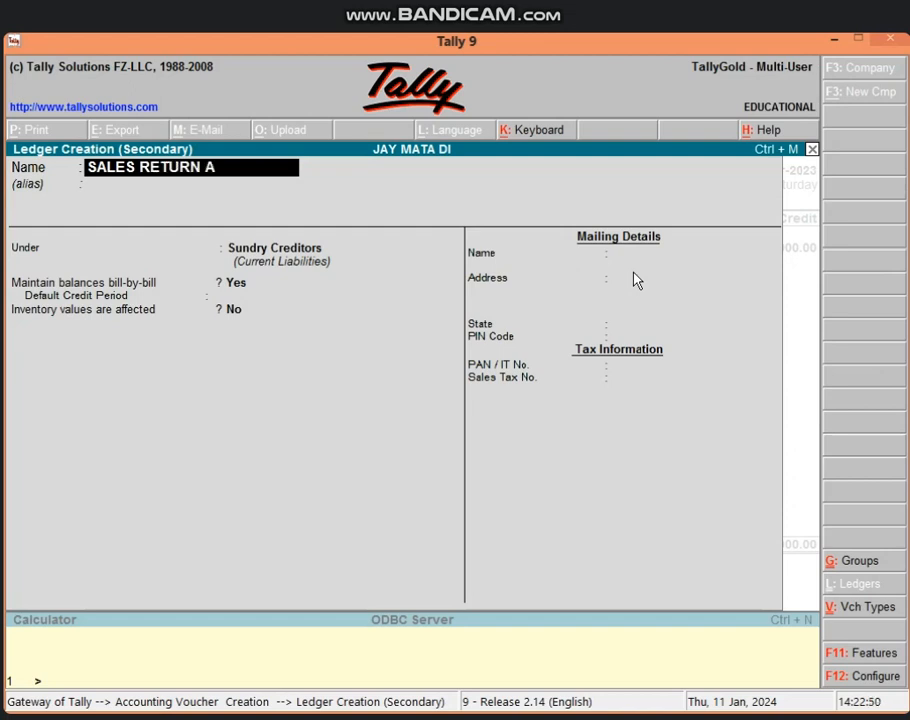
type("/C")
key("Return")
key("Return")
type("SA")
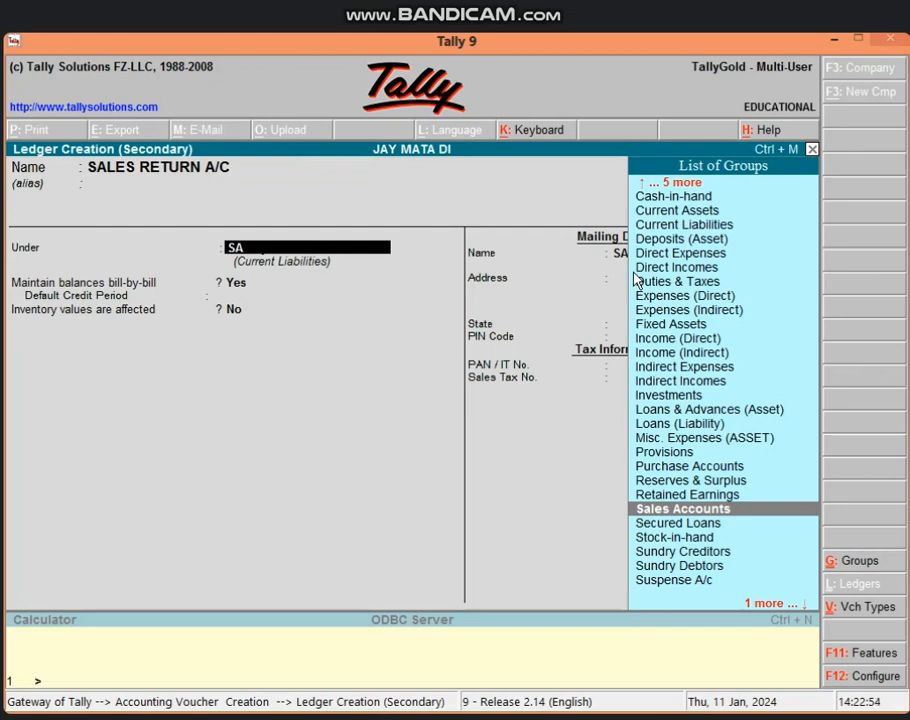
key("Return")
key("Return")
key("Return")
key("Return")
key("Return")
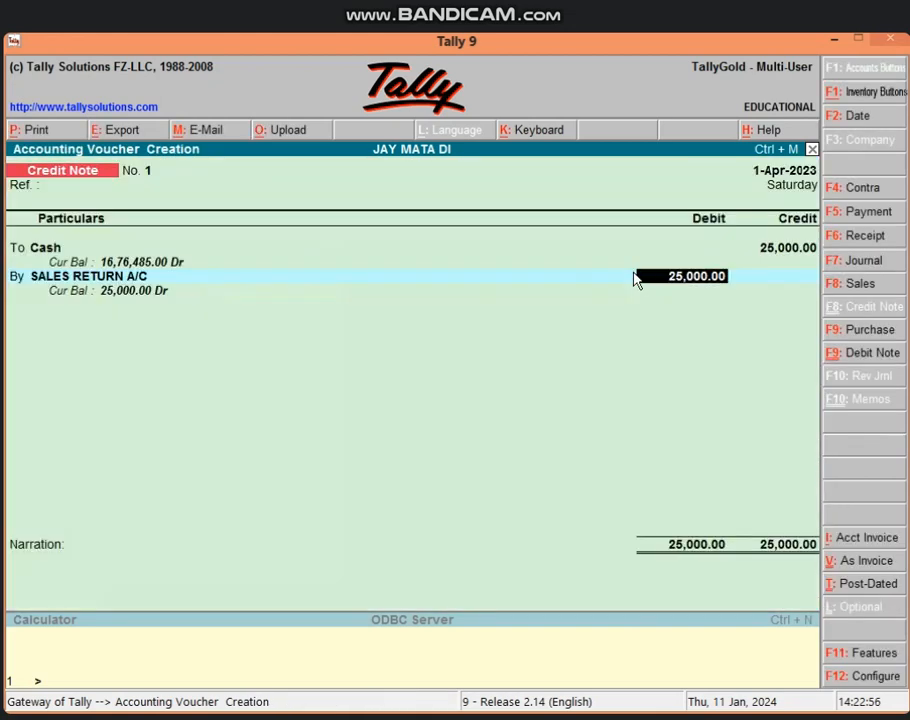